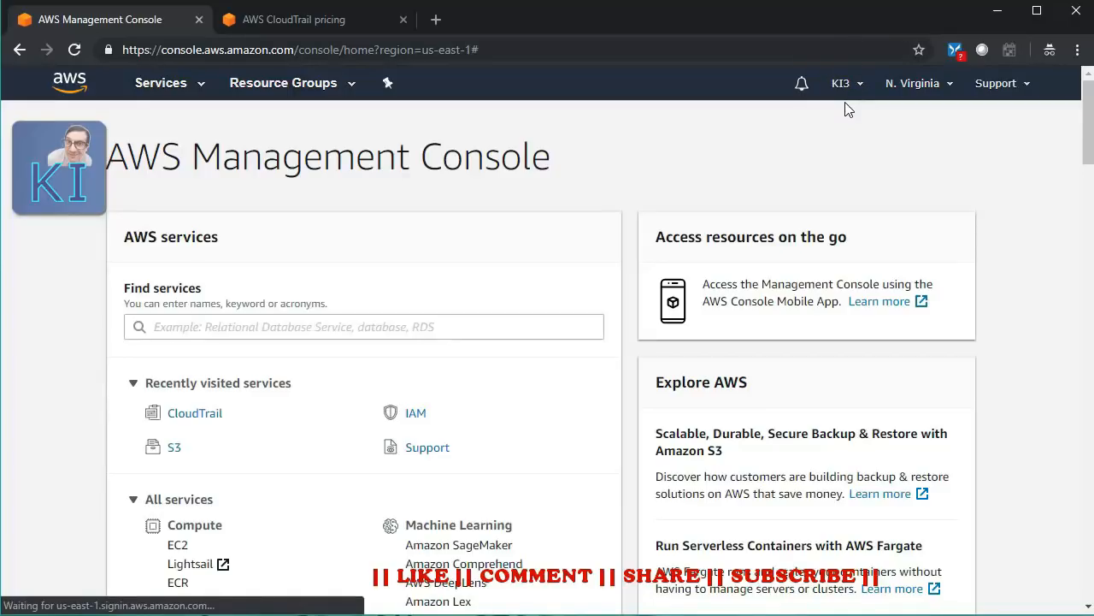
# - Open CloudTrail from Recently visited services to reach its N. Virginia dashboard
pyautogui.click(846, 121)
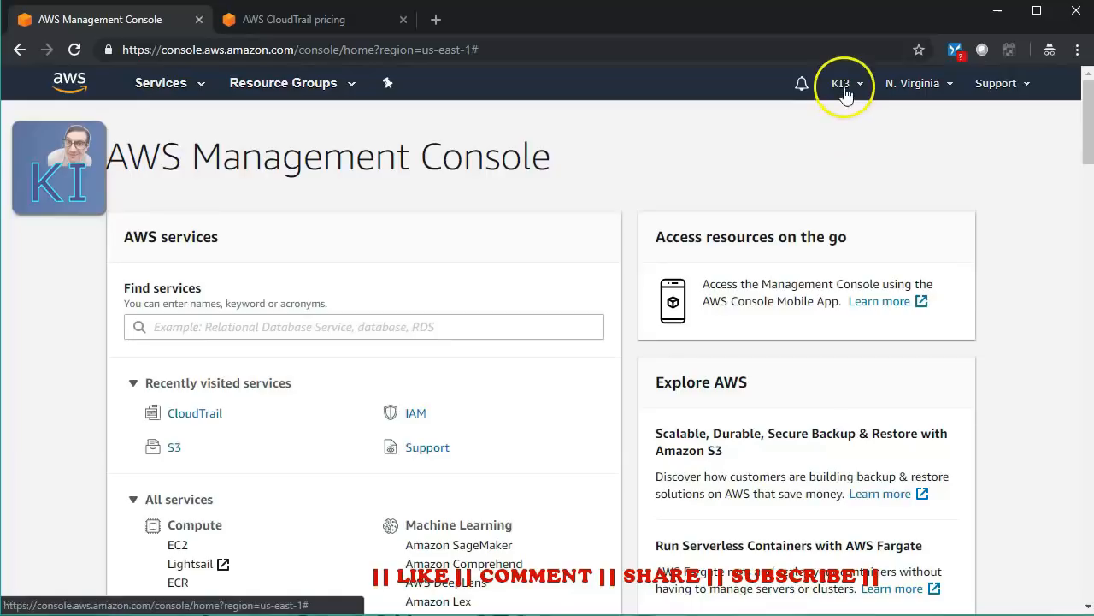
pyautogui.click(845, 98)
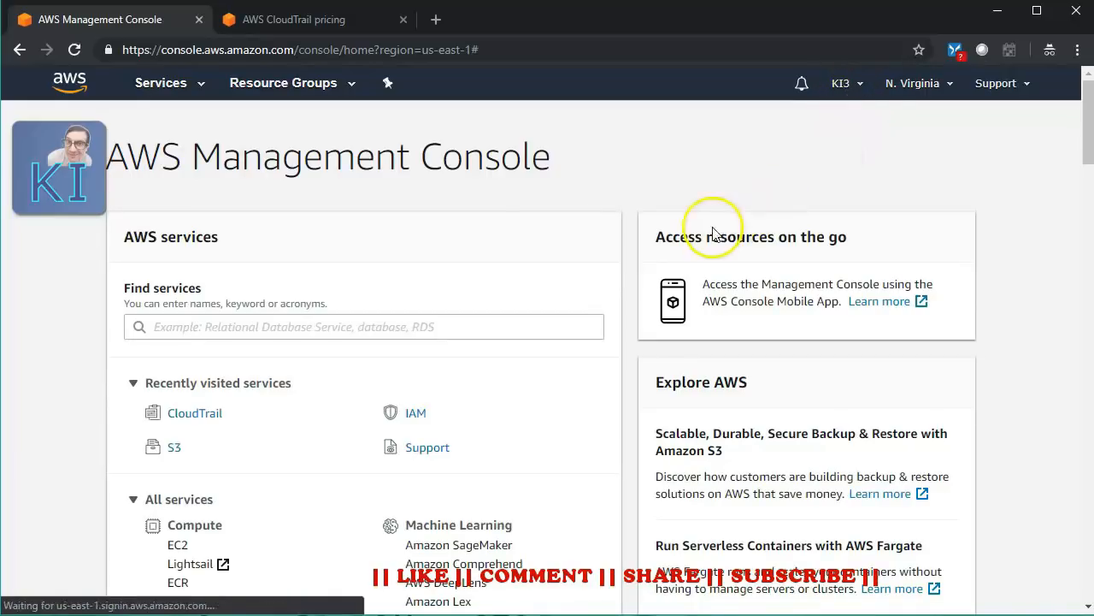
pyautogui.click(195, 414)
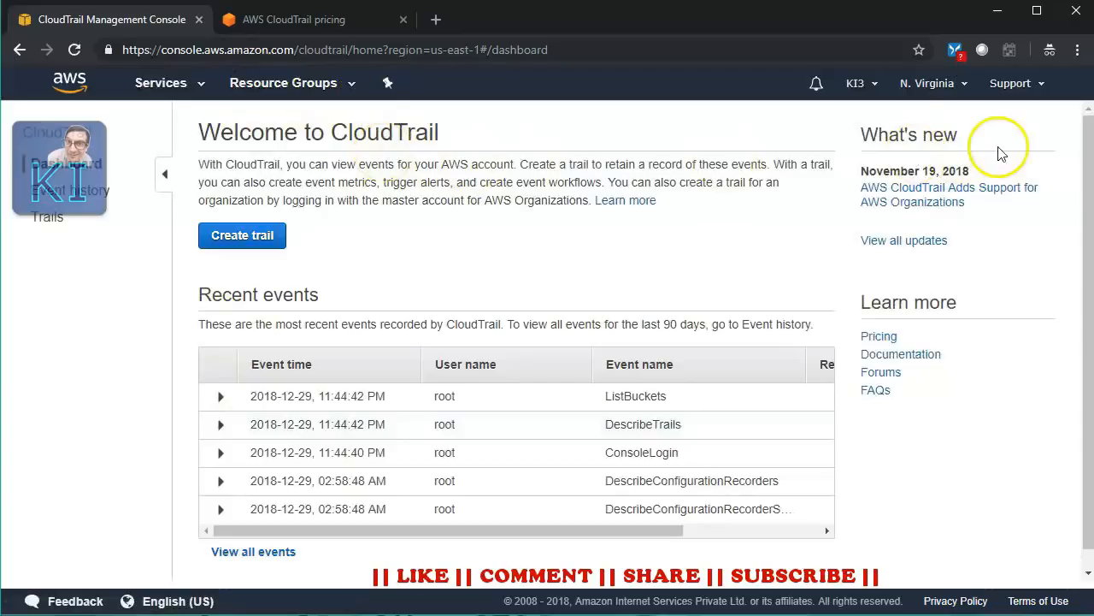
# - Open the Ohio and N. California dashboards in new tabs, view each, then return to N. Virginia
pyautogui.click(944, 87)
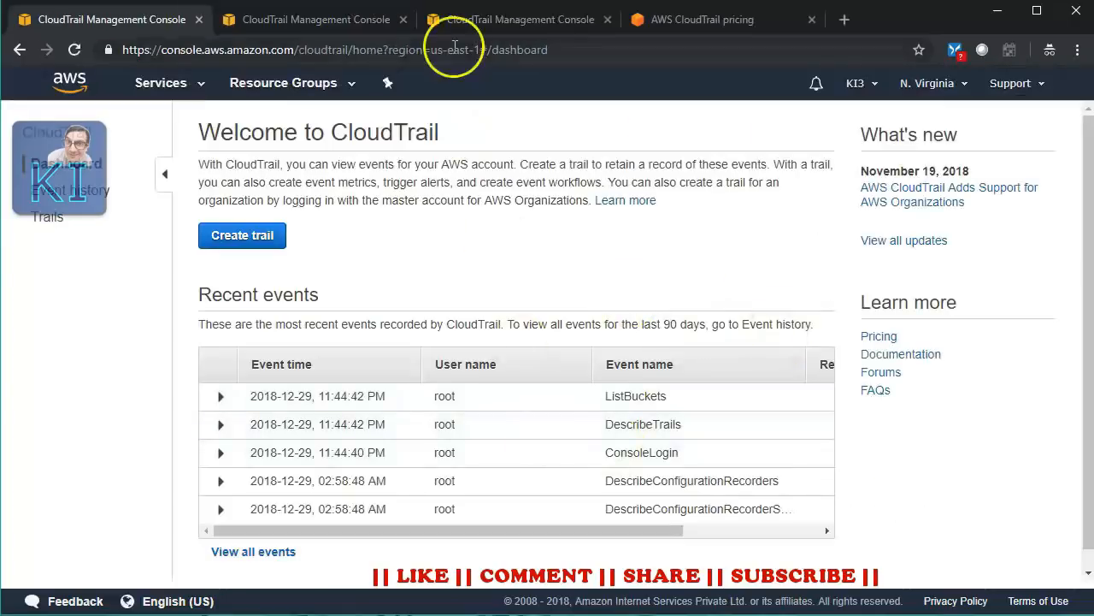
pyautogui.click(335, 21)
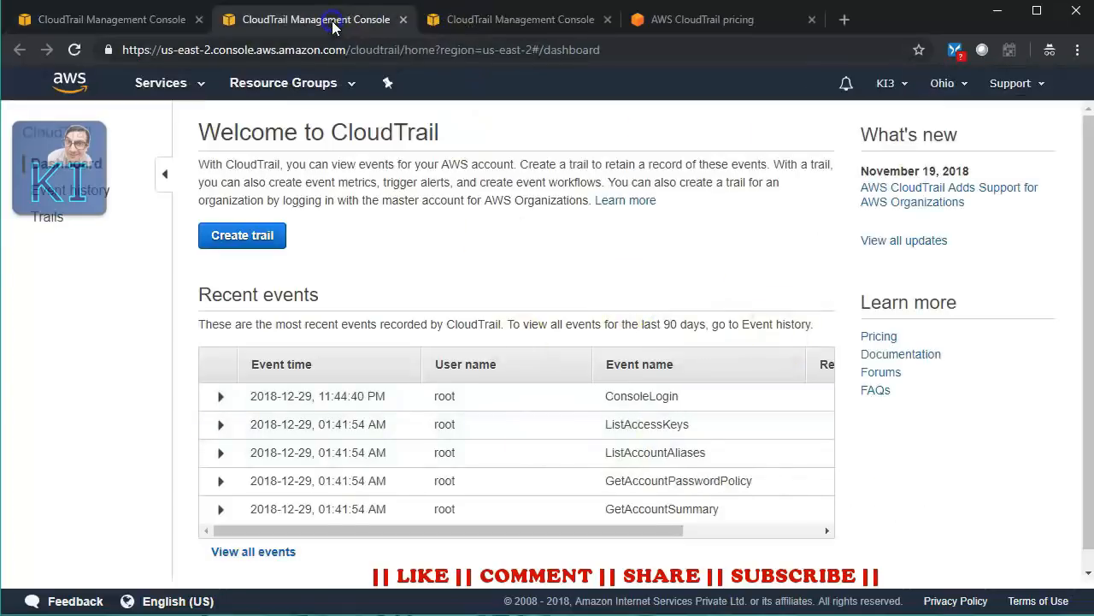
pyautogui.click(75, 19)
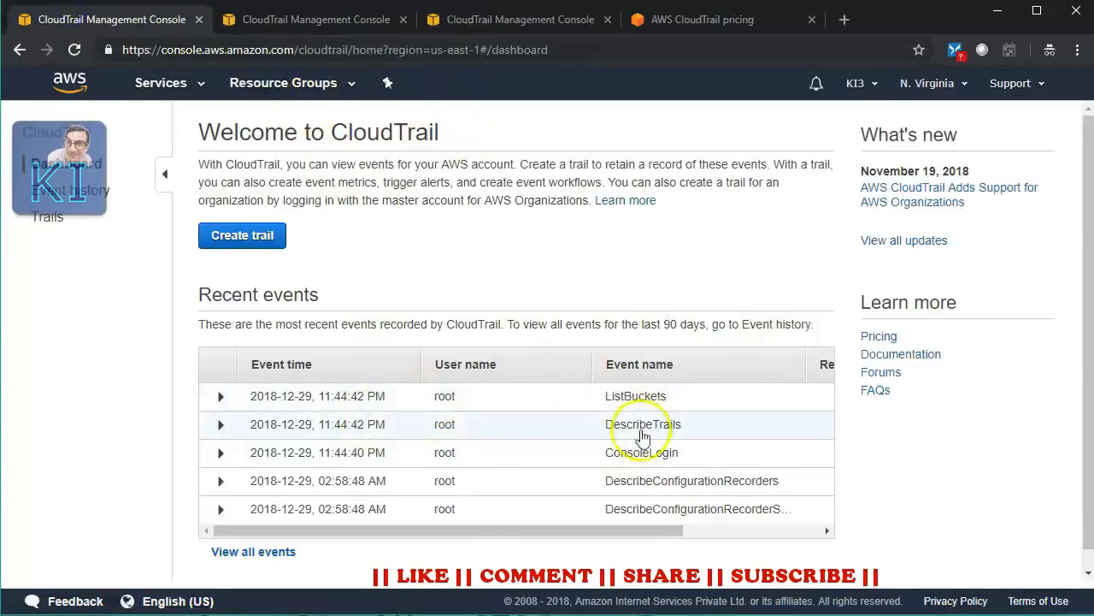
pyautogui.click(335, 19)
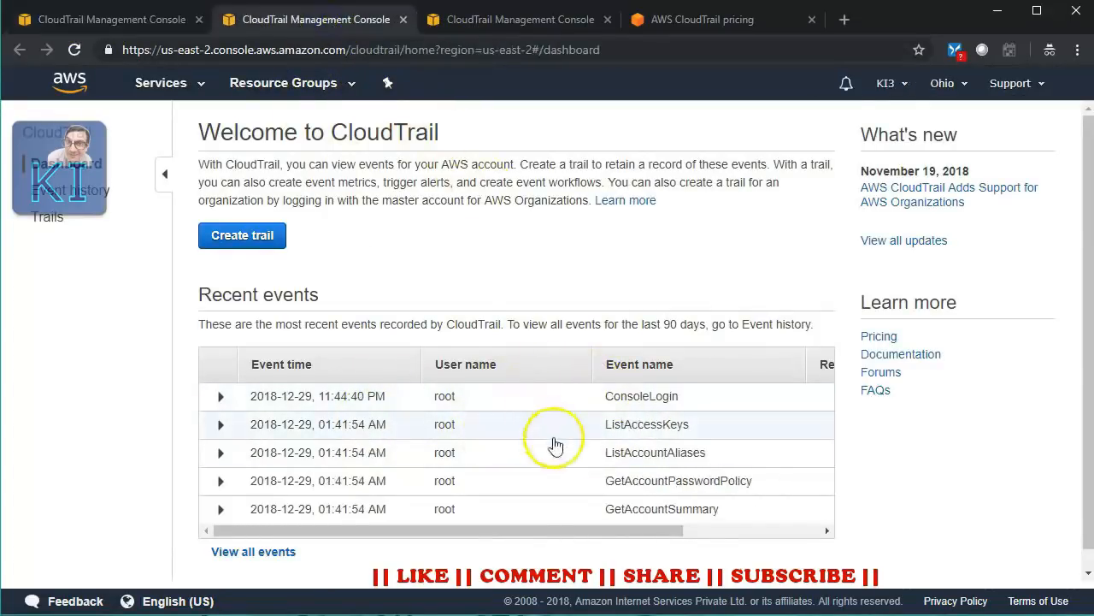
pyautogui.click(496, 20)
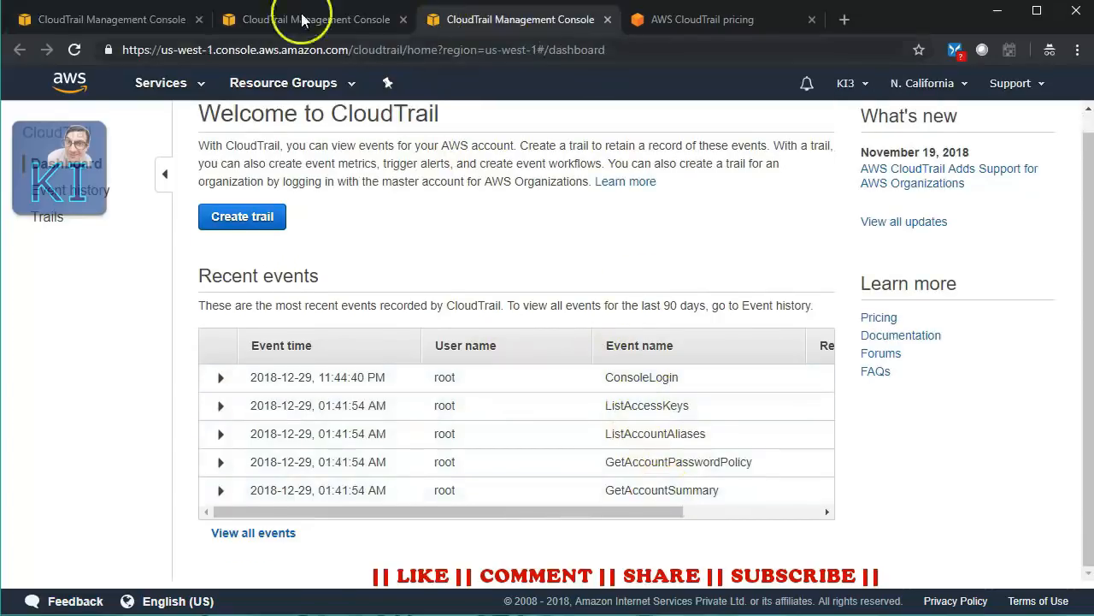
pyautogui.click(144, 27)
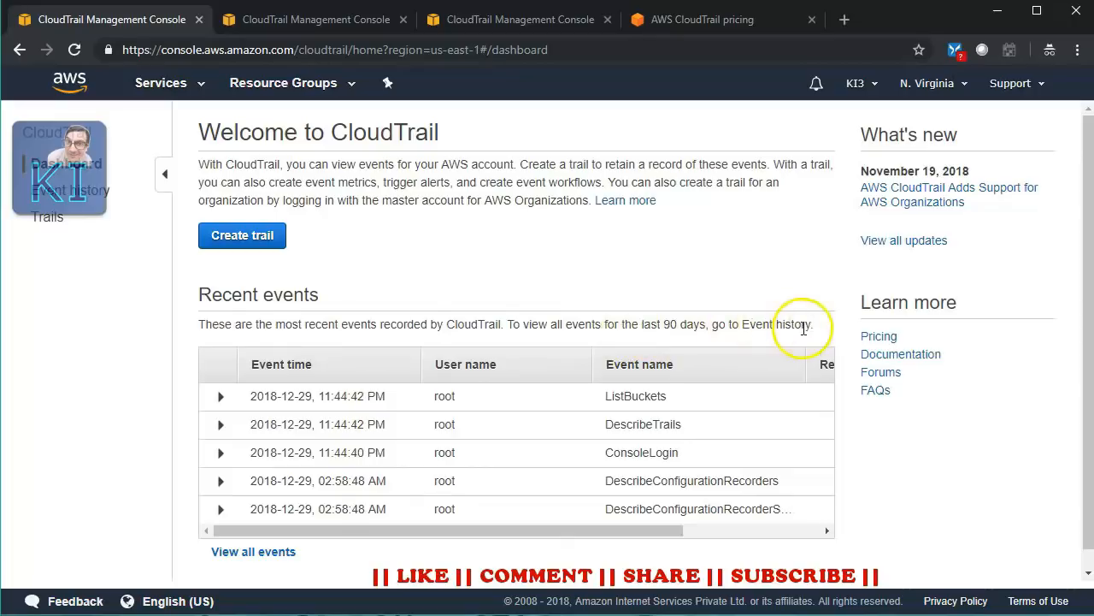
# - Open Event history and expand the 2018-12-28 CreateBucket event in us-east-1
pyautogui.click(98, 196)
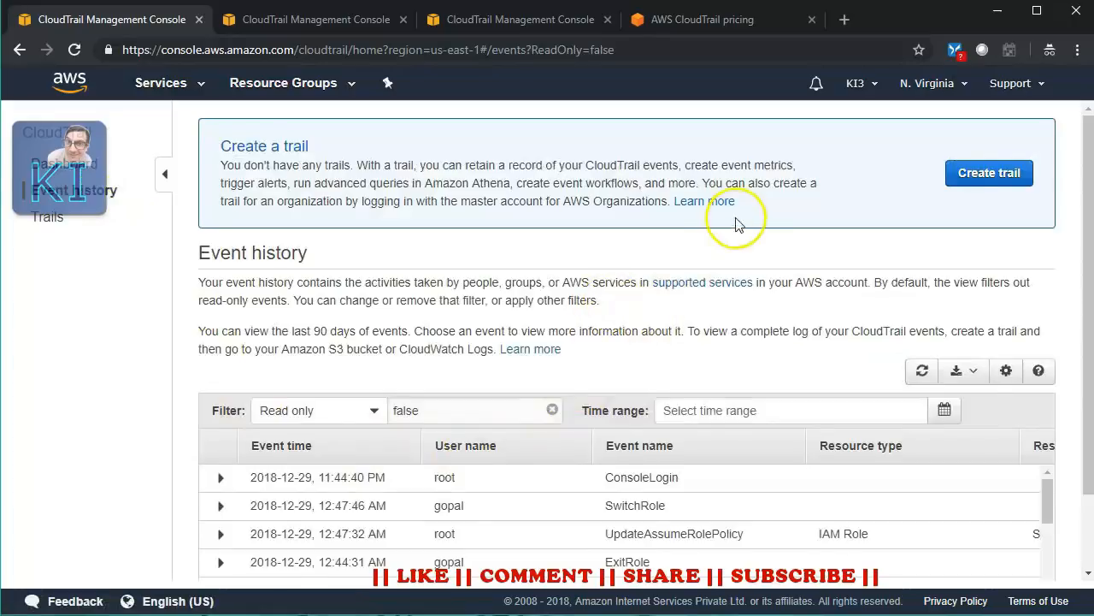
pyautogui.scroll(-1, 744, 257)
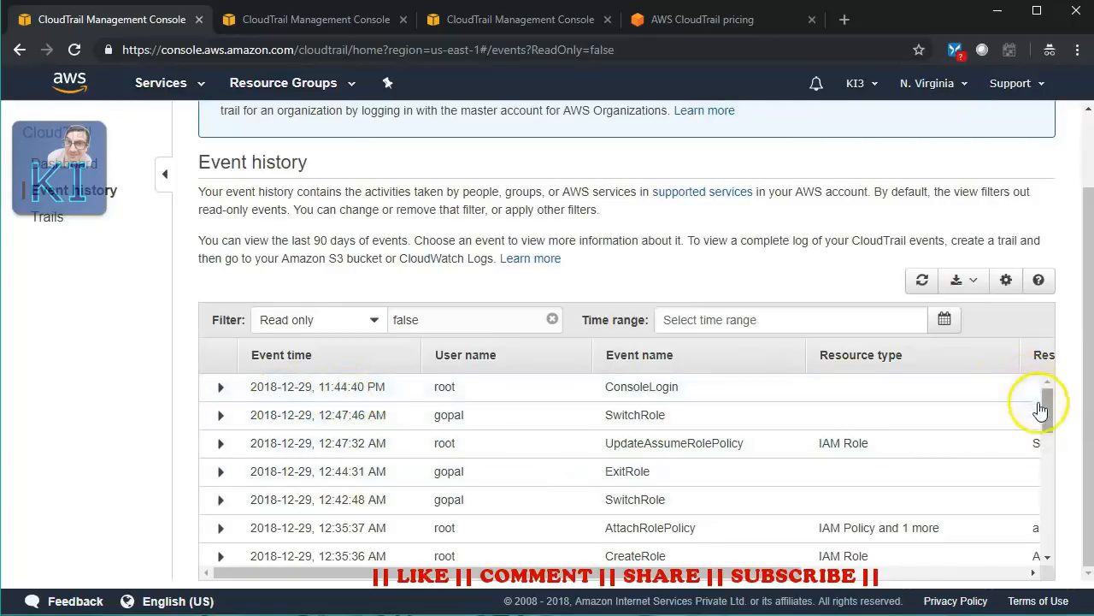
pyautogui.moveTo(1045, 411); pyautogui.dragTo(1028, 454)
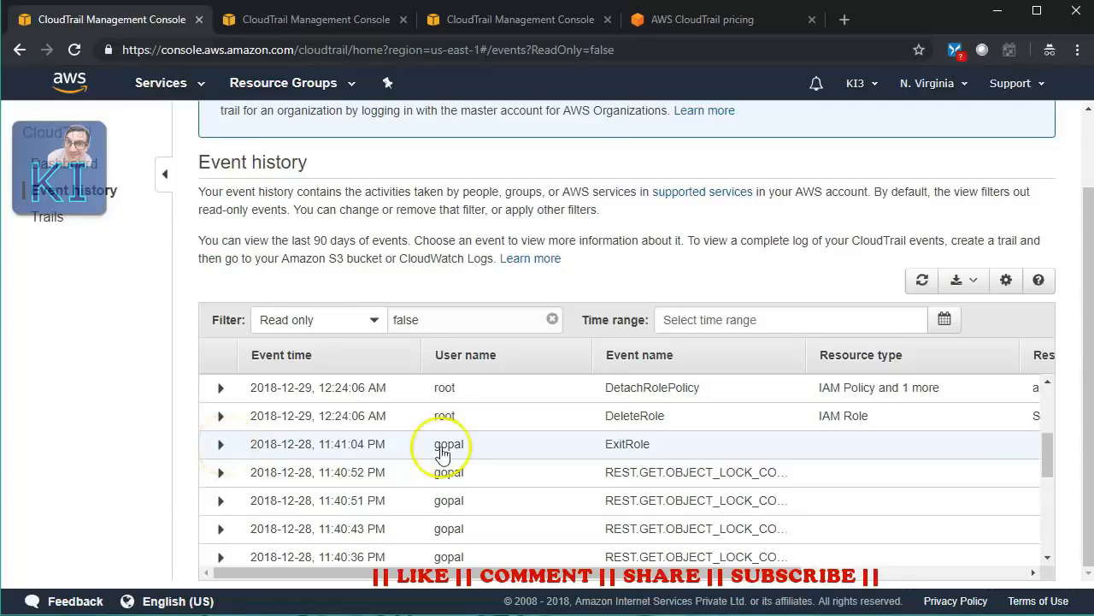
pyautogui.scroll(-5, 448, 462)
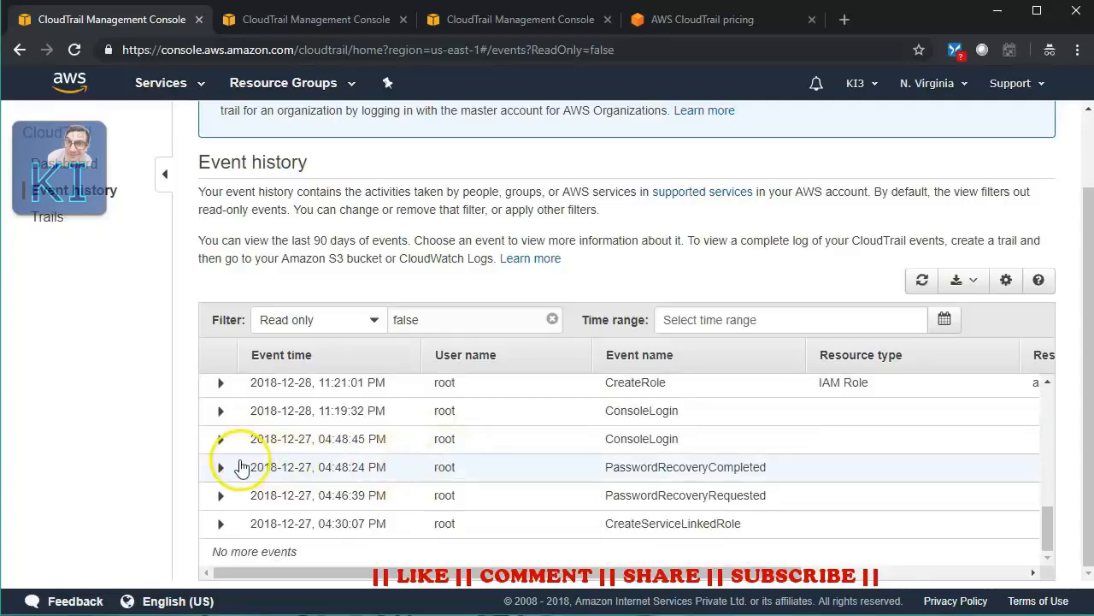
pyautogui.scroll(1, 270, 453)
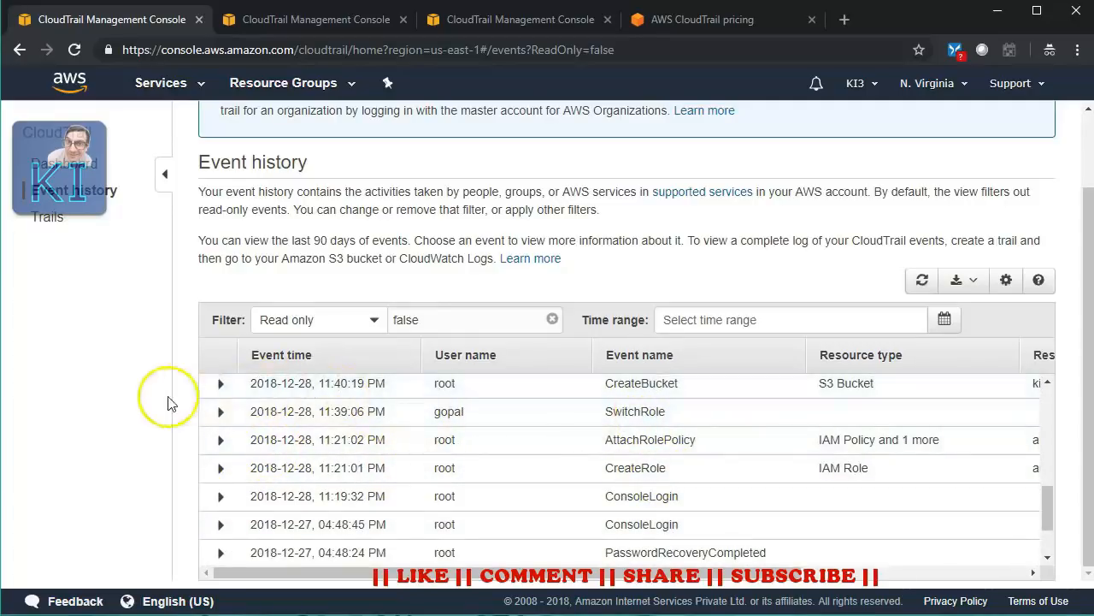
pyautogui.click(222, 386)
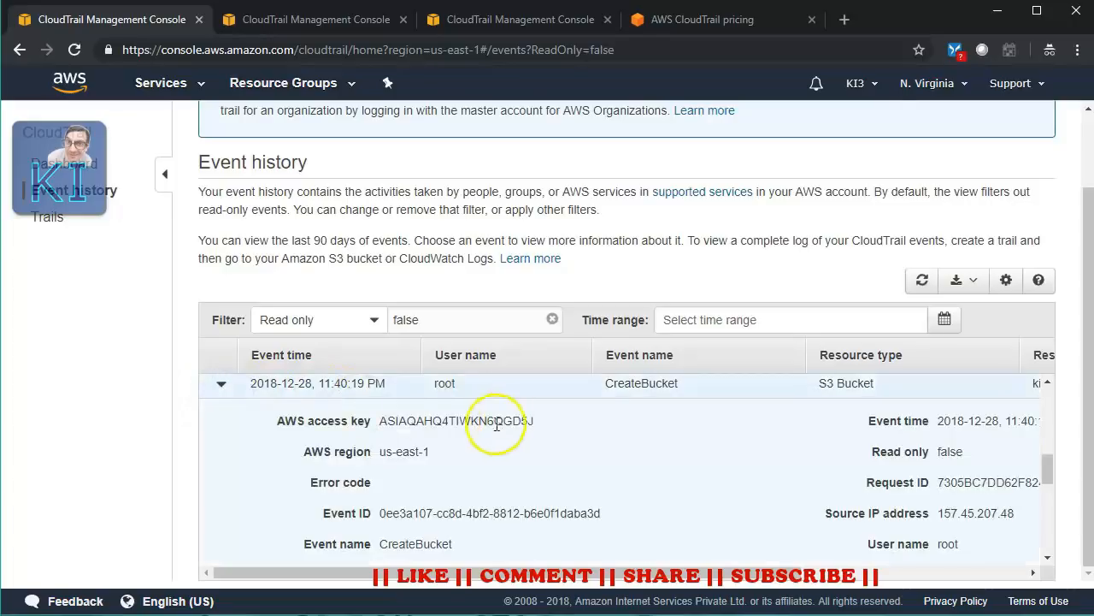
pyautogui.scroll(-1, 842, 457)
pyautogui.scroll(1, 844, 459)
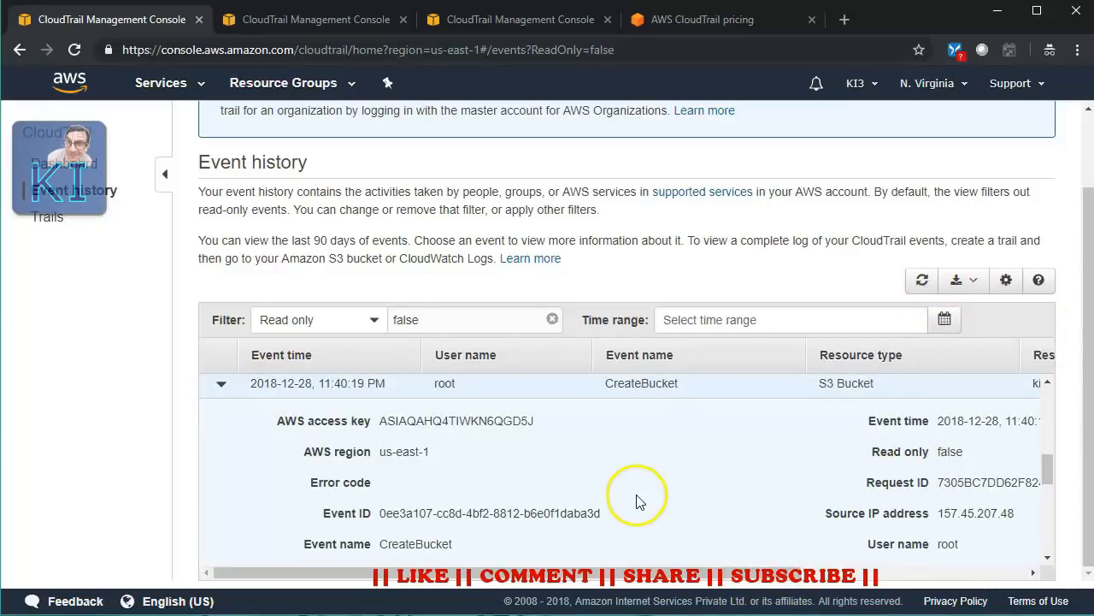
# - Download the filtered events as JSON, saving the file as event_history.json
pyautogui.click(963, 282)
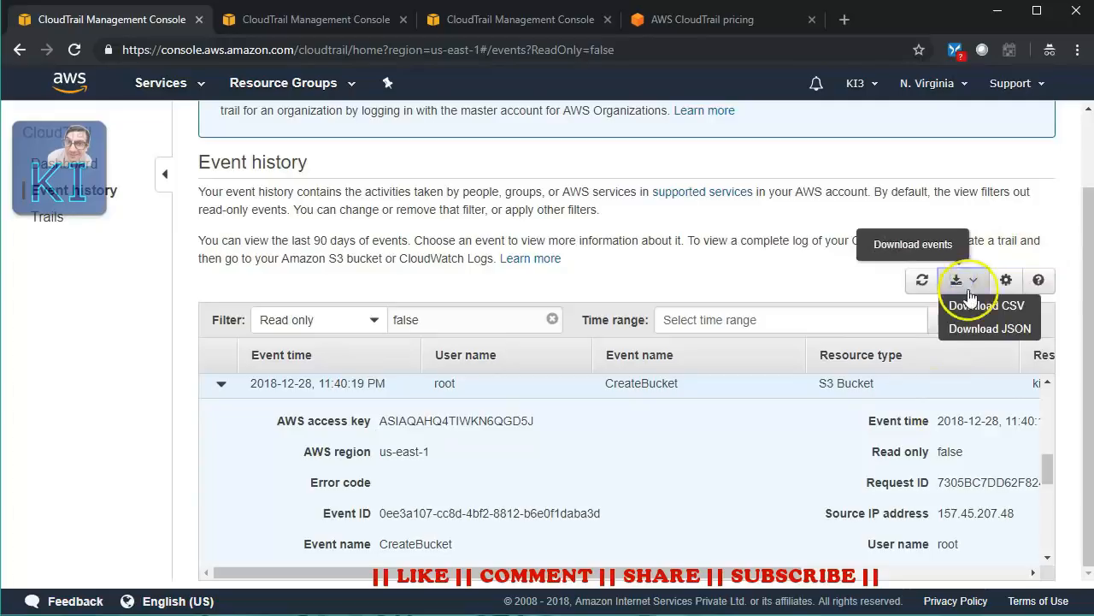
pyautogui.click(992, 330)
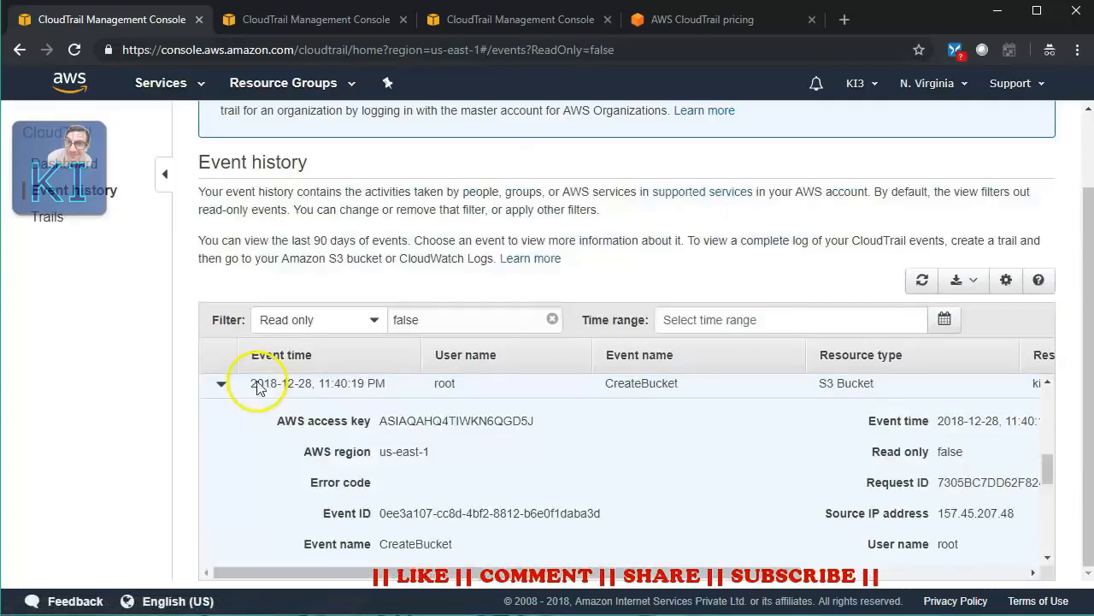
pyautogui.click(613, 554)
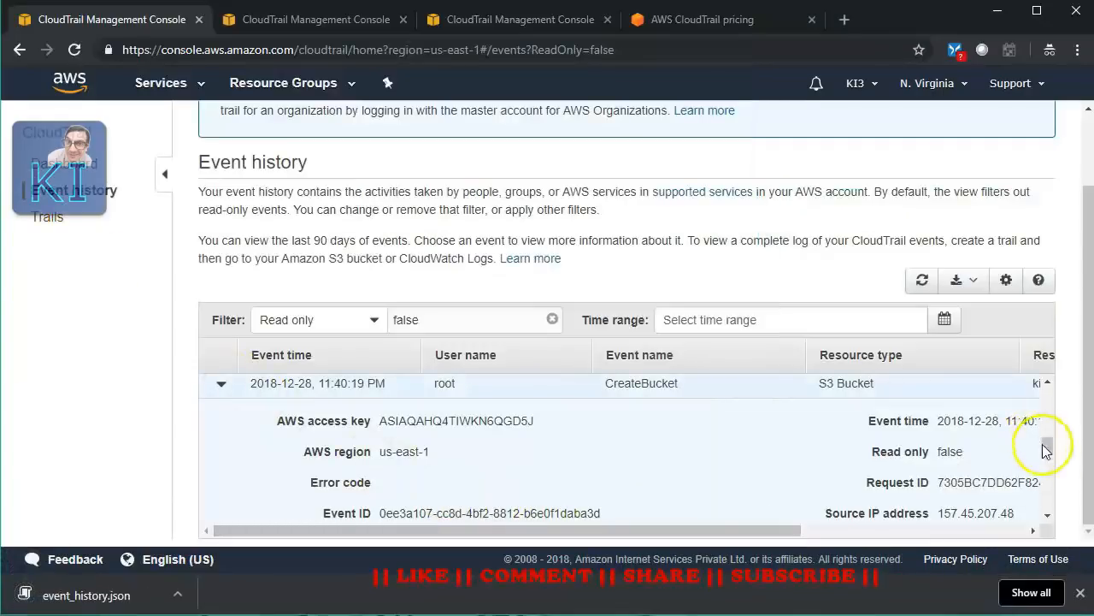
pyautogui.moveTo(777, 531); pyautogui.dragTo(815, 530)
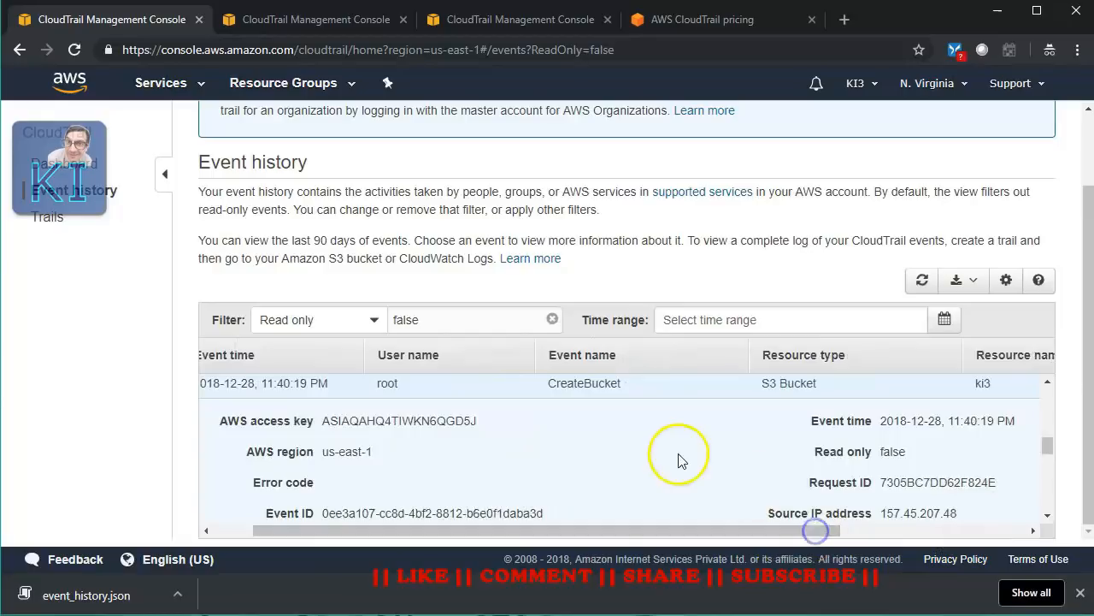
pyautogui.scroll(-1, 680, 459)
pyautogui.scroll(1, 665, 505)
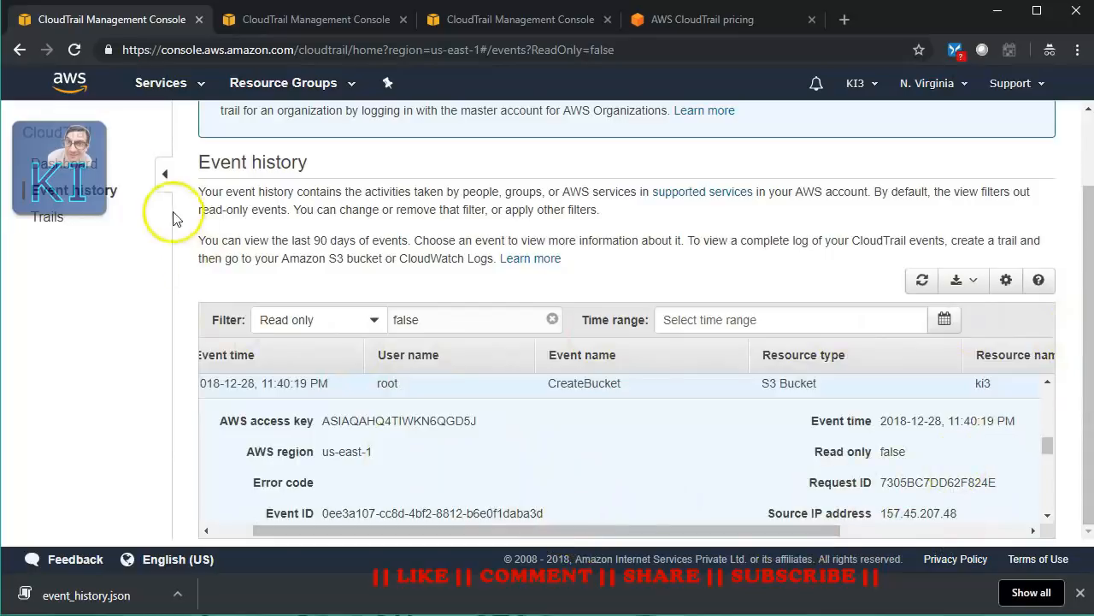
# - Hide the navigation sidebar to widen the event table and scroll through the write events
pyautogui.click(165, 174)
pyautogui.scroll(-2, 782, 410)
pyautogui.scroll(2, 791, 406)
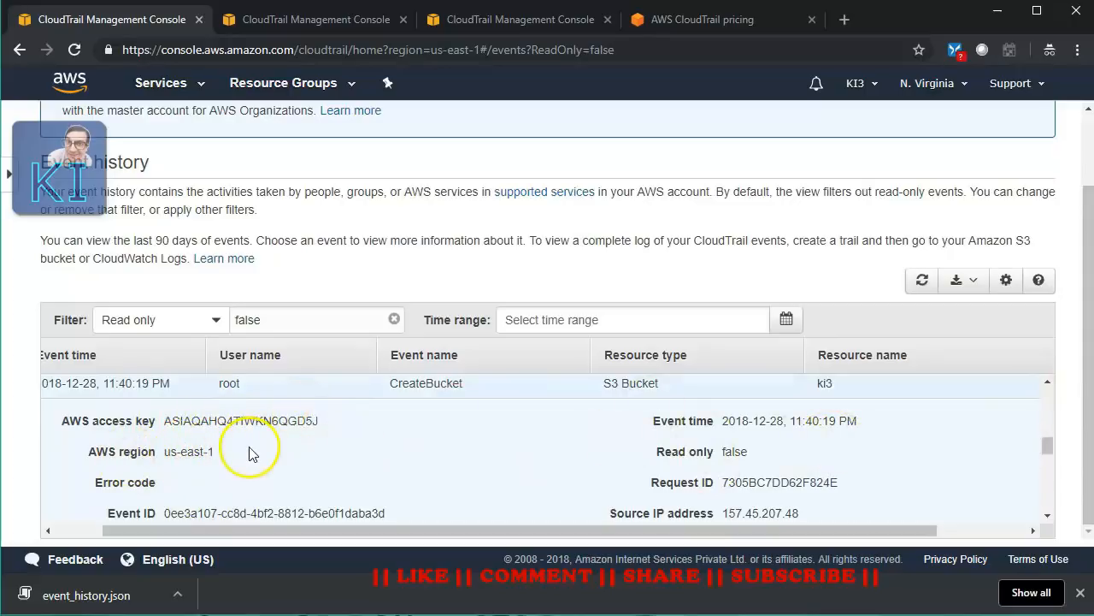
pyautogui.scroll(-1, 248, 454)
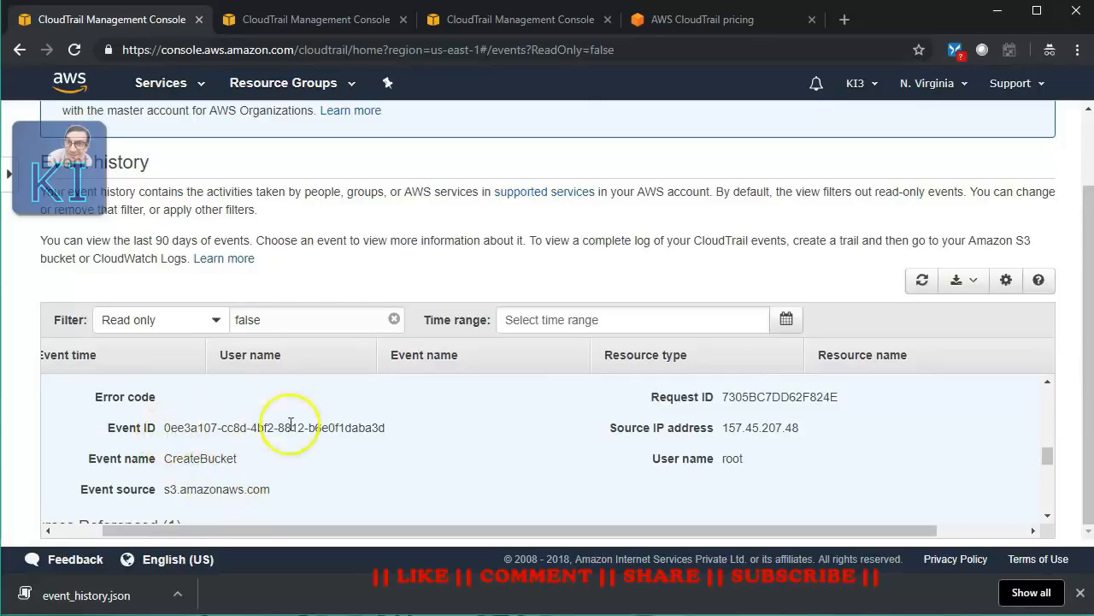
pyautogui.scroll(-1, 245, 471)
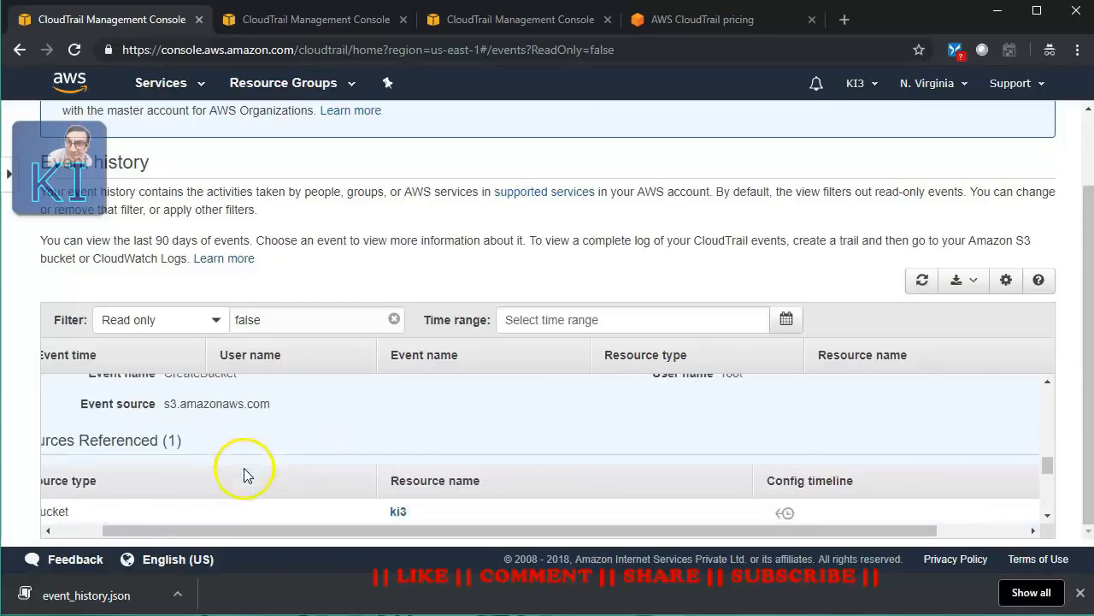
pyautogui.scroll(1, 205, 449)
pyautogui.scroll(-2, 220, 457)
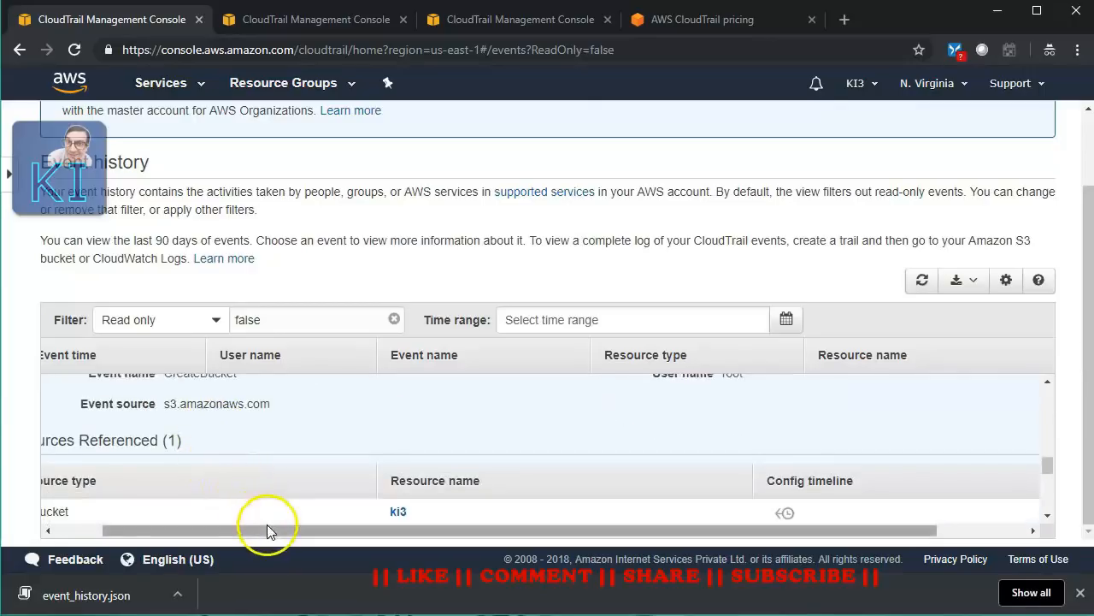
pyautogui.moveTo(274, 530); pyautogui.dragTo(166, 530)
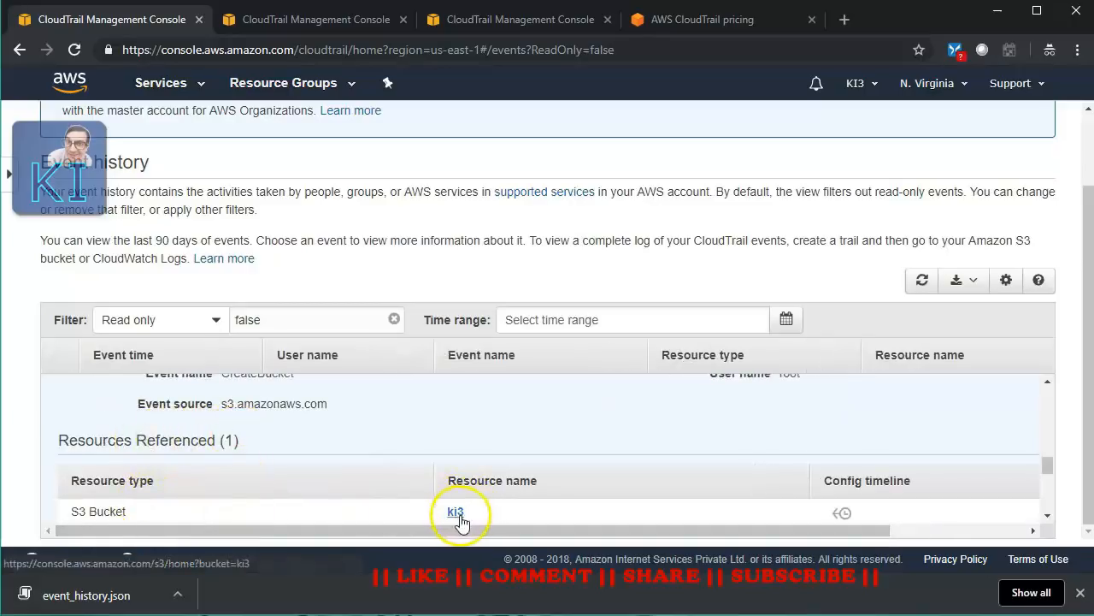
# - Review the ki3 CreateBucket details, scrolling back to root's 2018-12-27 ConsoleLogin events
pyautogui.moveTo(858, 525); pyautogui.dragTo(901, 525)
pyautogui.scroll(-1, 862, 466)
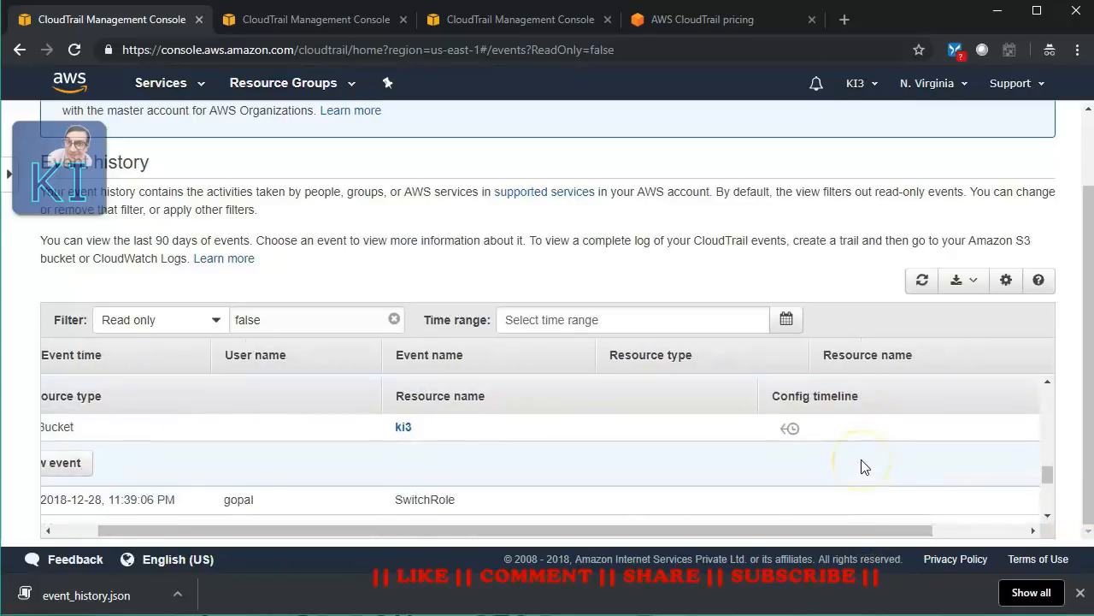
pyautogui.scroll(2, 667, 479)
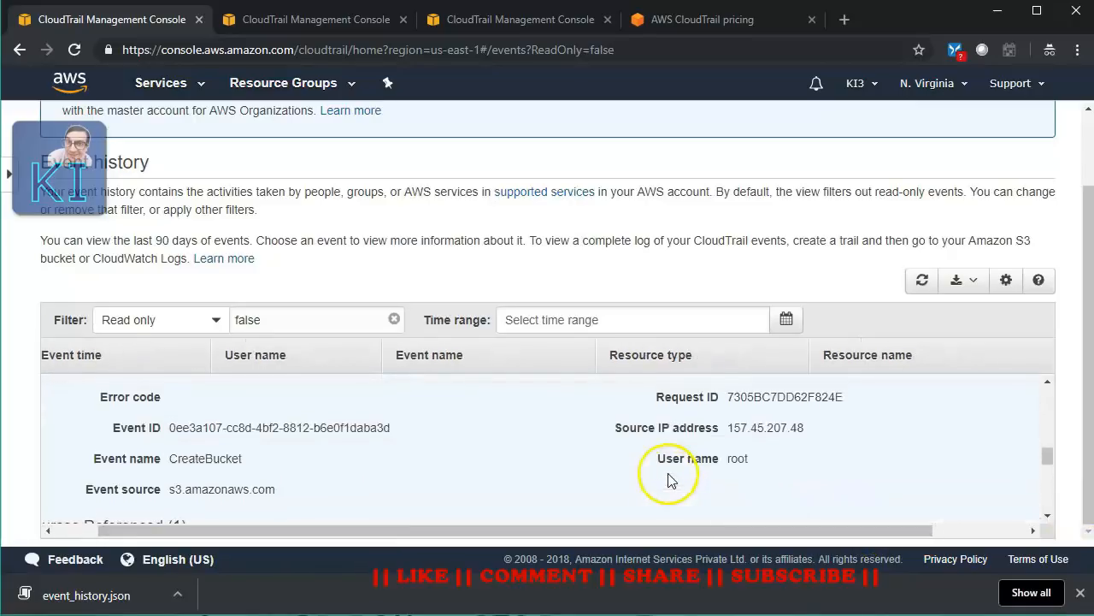
pyautogui.scroll(3, 765, 457)
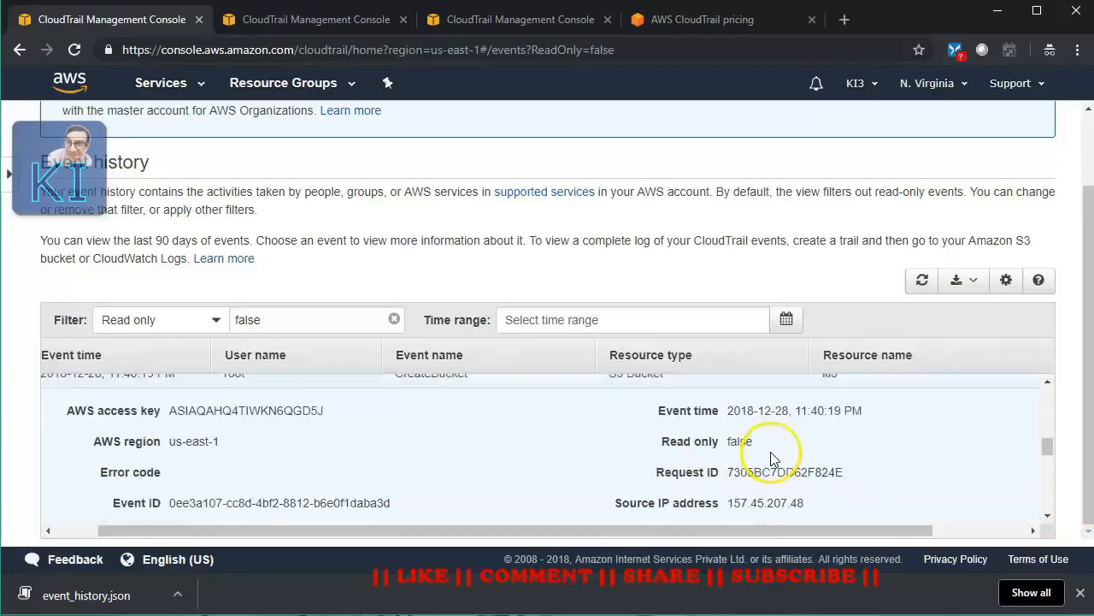
pyautogui.scroll(-3, 743, 462)
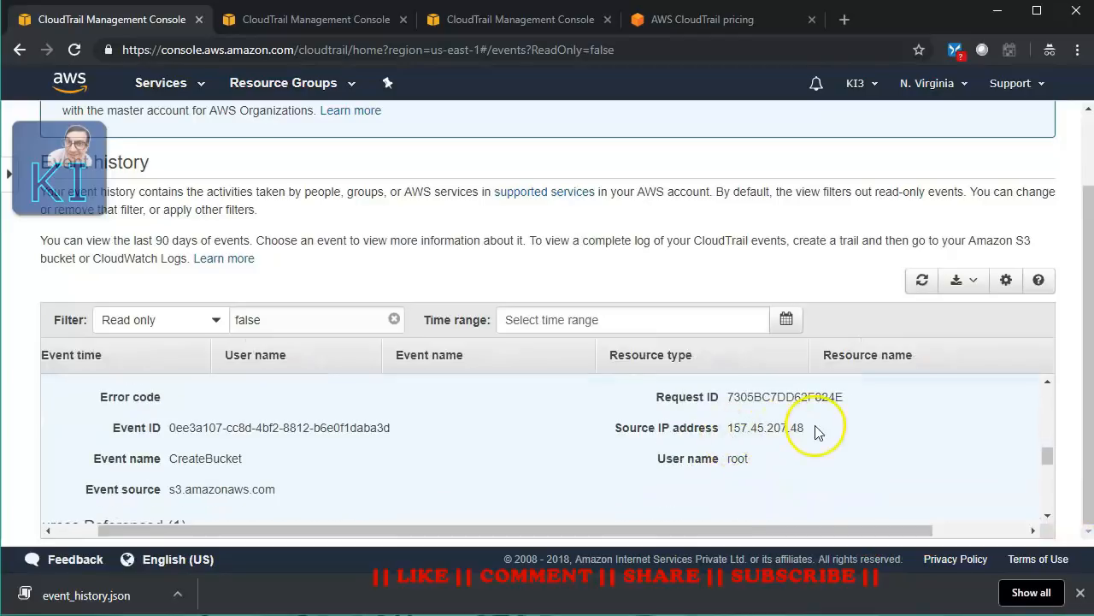
pyautogui.click(1047, 381)
pyautogui.scroll(1, 877, 420)
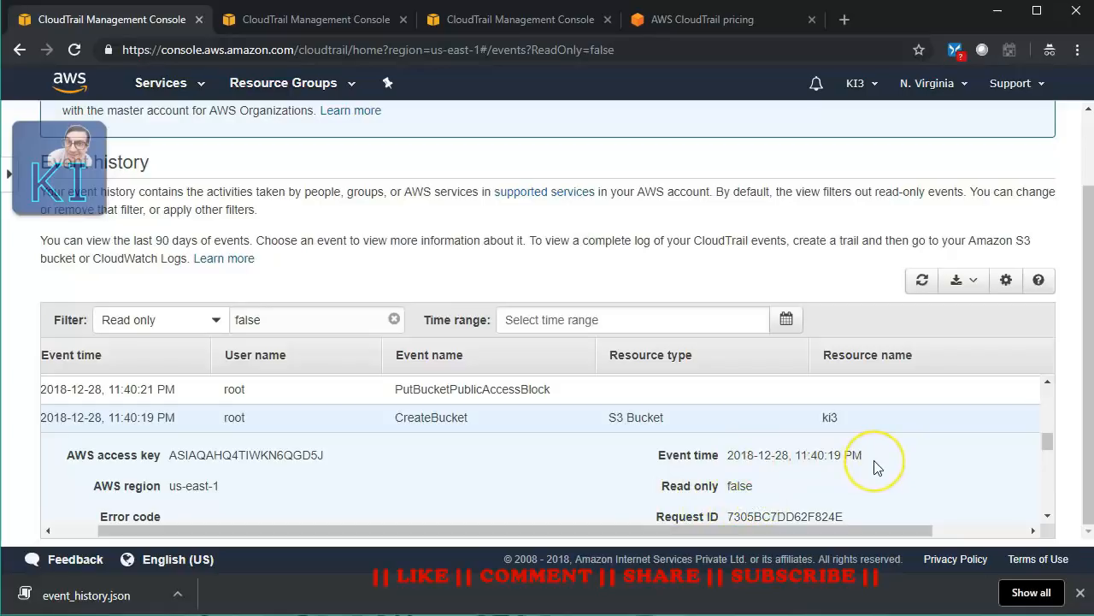
pyautogui.scroll(-1, 551, 501)
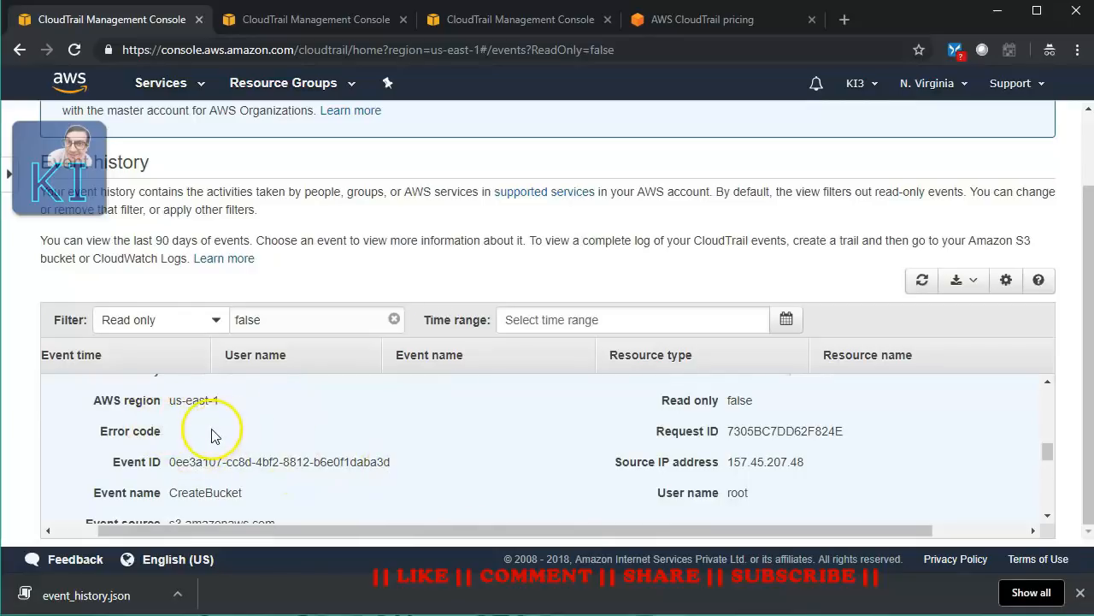
pyautogui.scroll(-5, 547, 443)
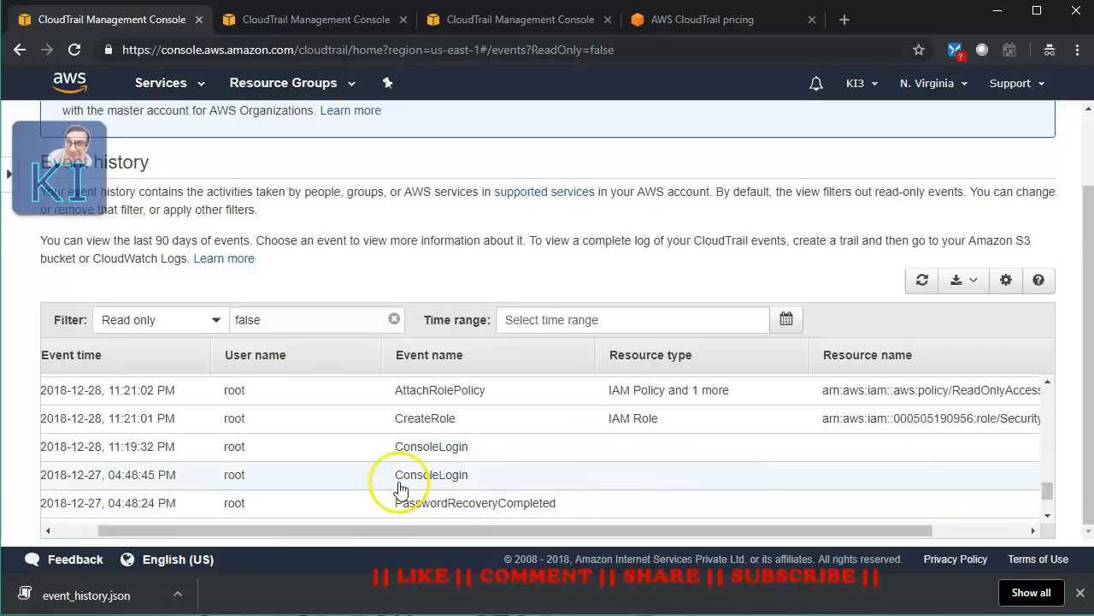
pyautogui.click(74, 448)
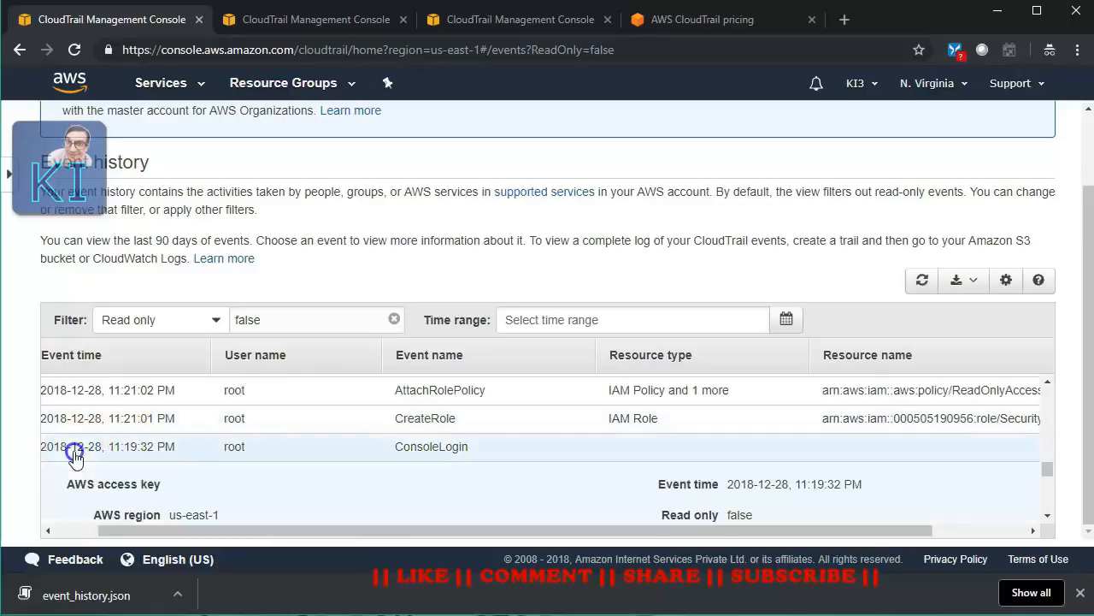
pyautogui.scroll(-1, 409, 461)
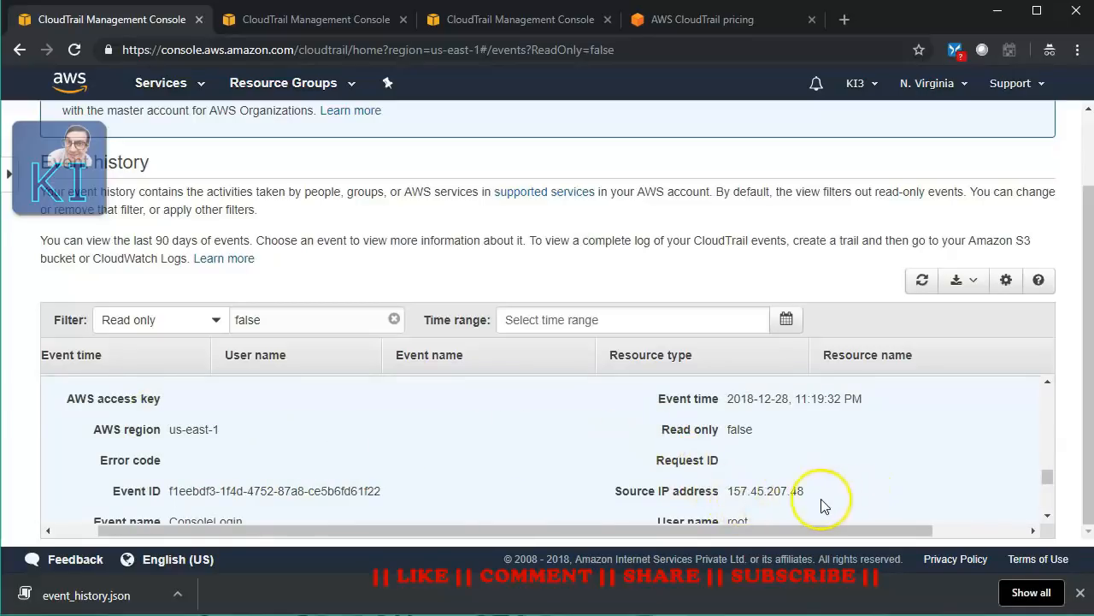
pyautogui.scroll(-1, 433, 464)
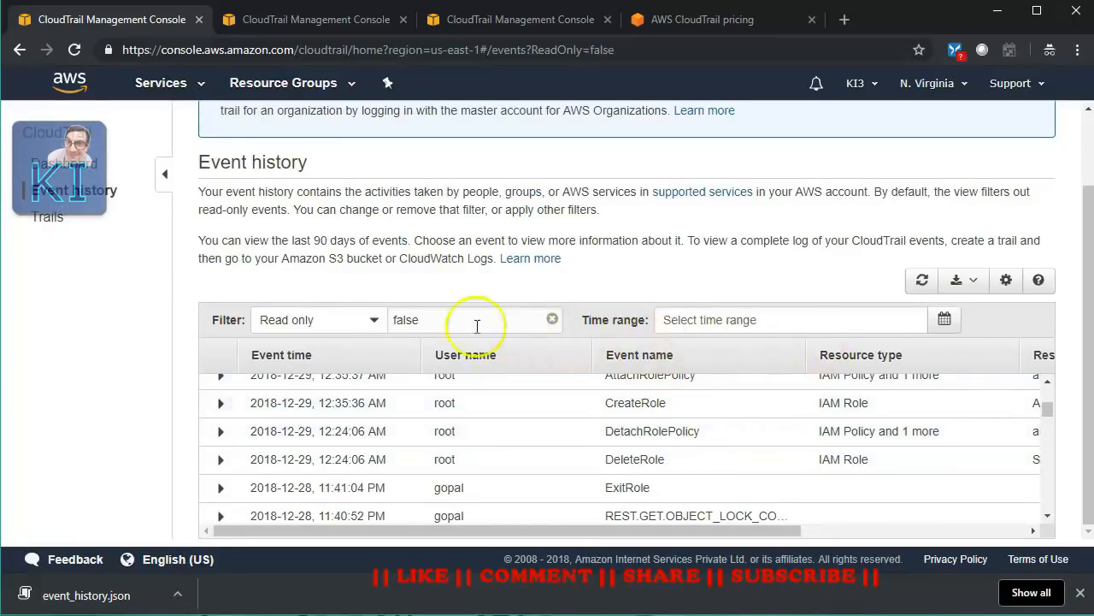
# - Check the Filter attribute options, then switch to Notepad++ showing event_history.json
pyautogui.click(374, 319)
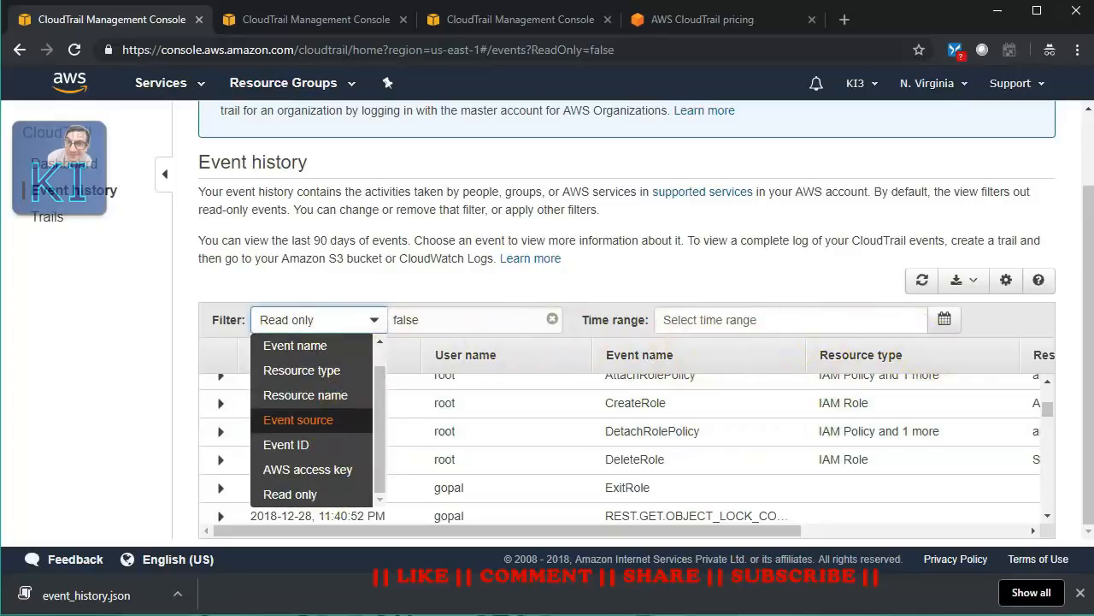
pyautogui.hotkey('alt', 'Tab')
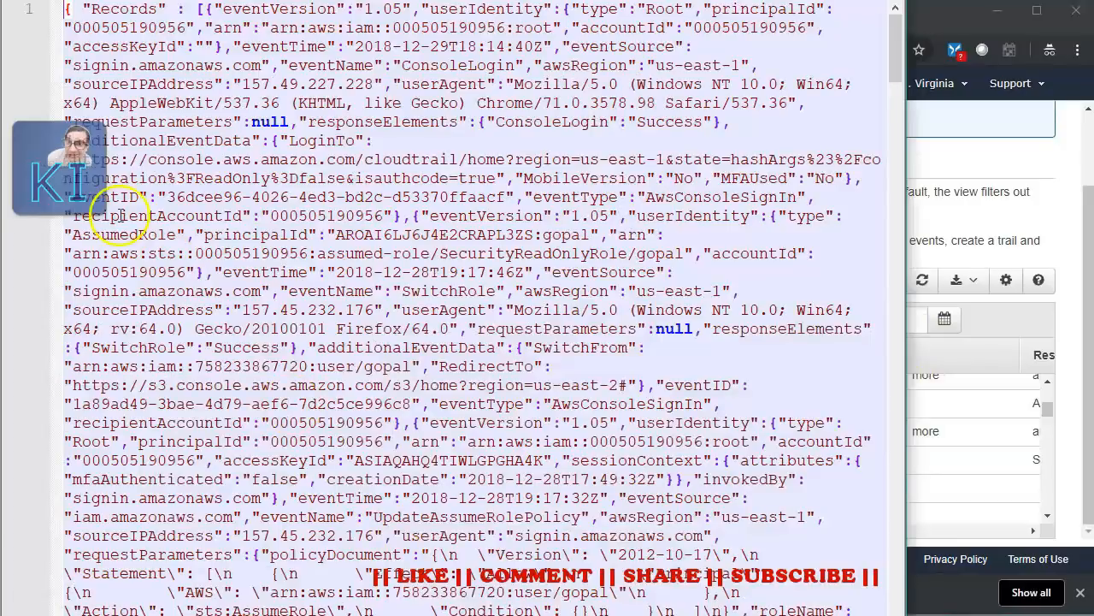
# - Put the Records bracket, the ConsoleLogin record and the SwitchRole record on separate lines
pyautogui.click(198, 11)
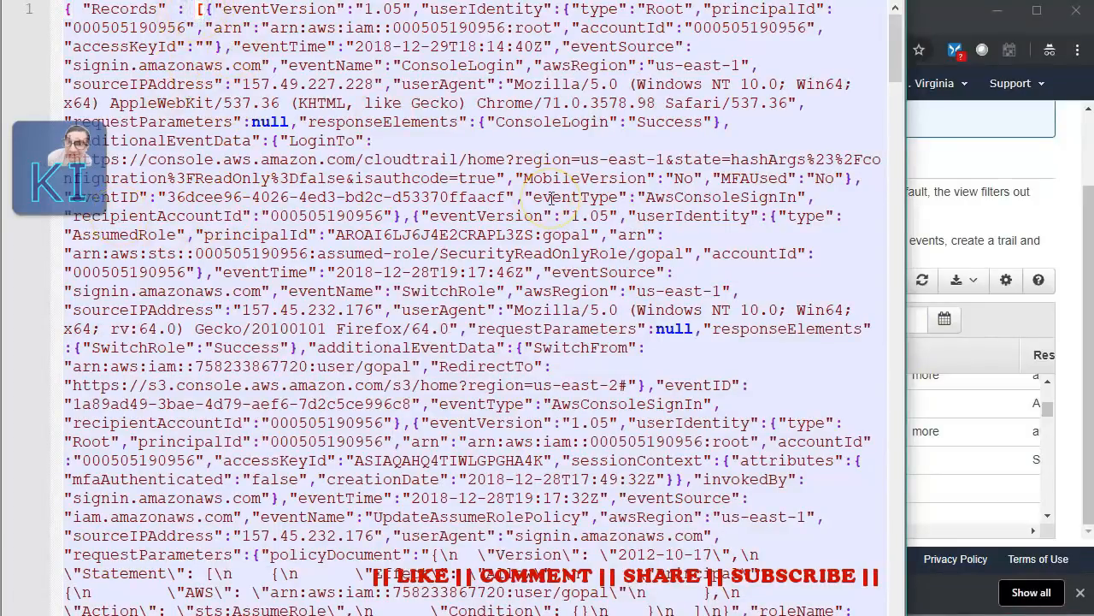
pyautogui.click(206, 11)
pyautogui.click(339, 103)
pyautogui.press('Right')
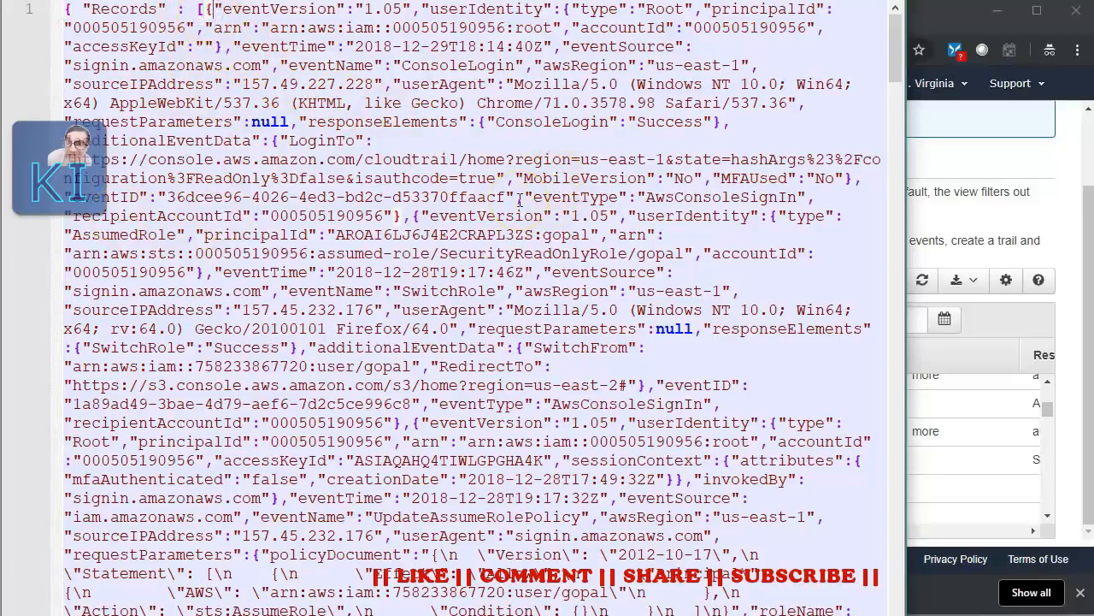
pyautogui.click(411, 220)
pyautogui.press('Return')
pyautogui.press('Return')
pyautogui.press('Return')
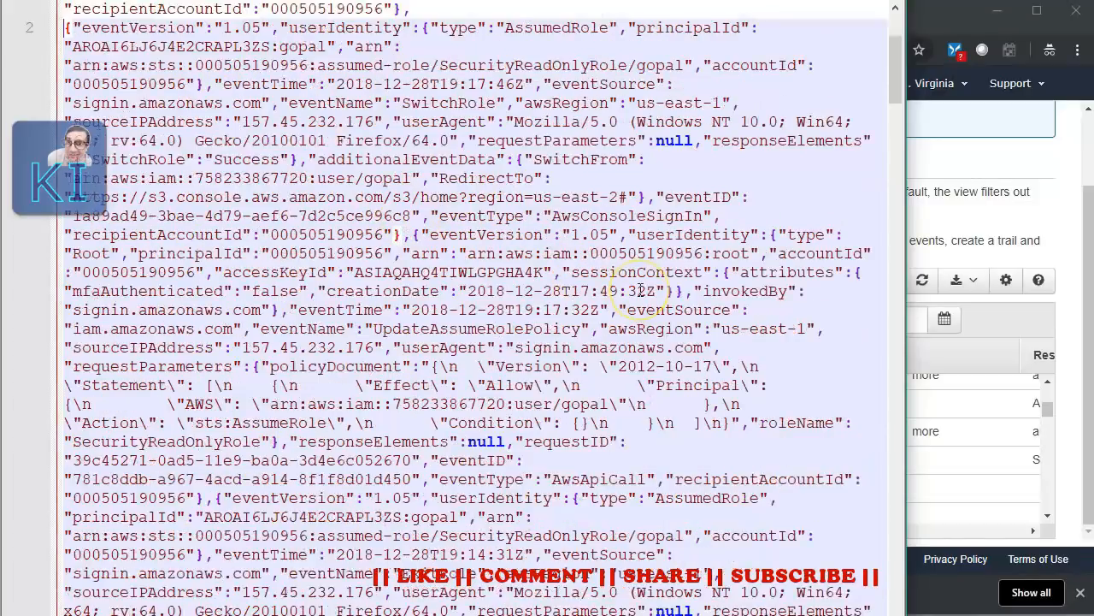
pyautogui.scroll(4, 633, 257)
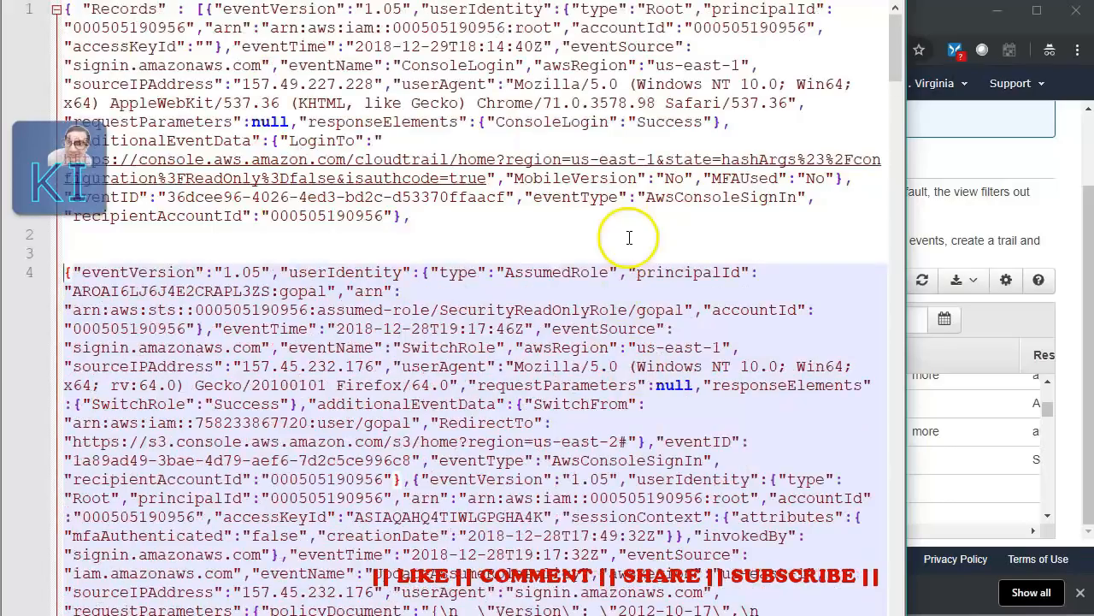
pyautogui.click(208, 10)
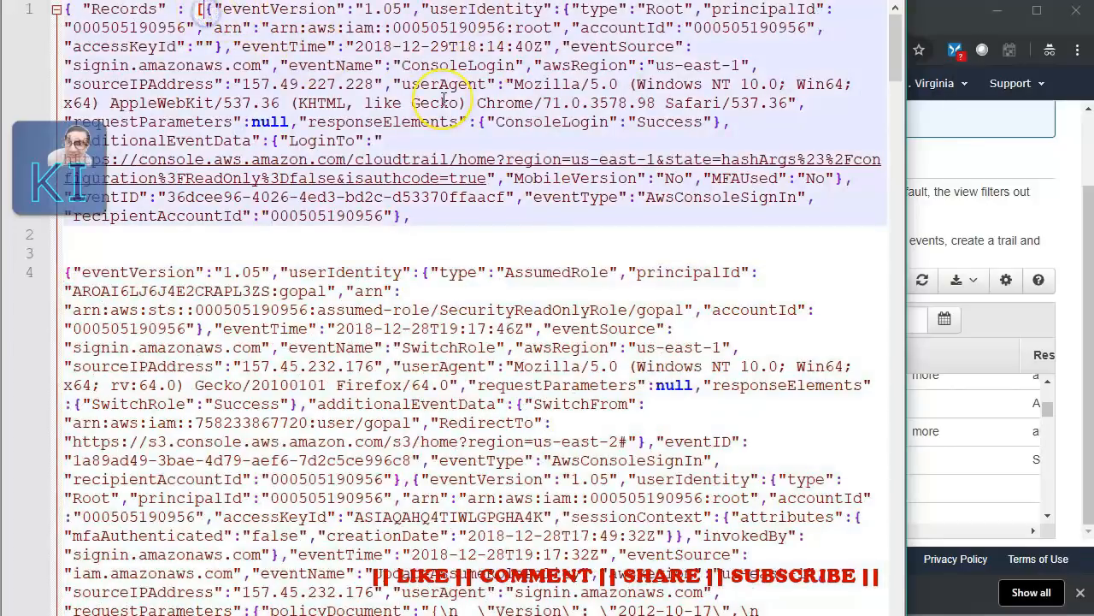
pyautogui.press('Return')
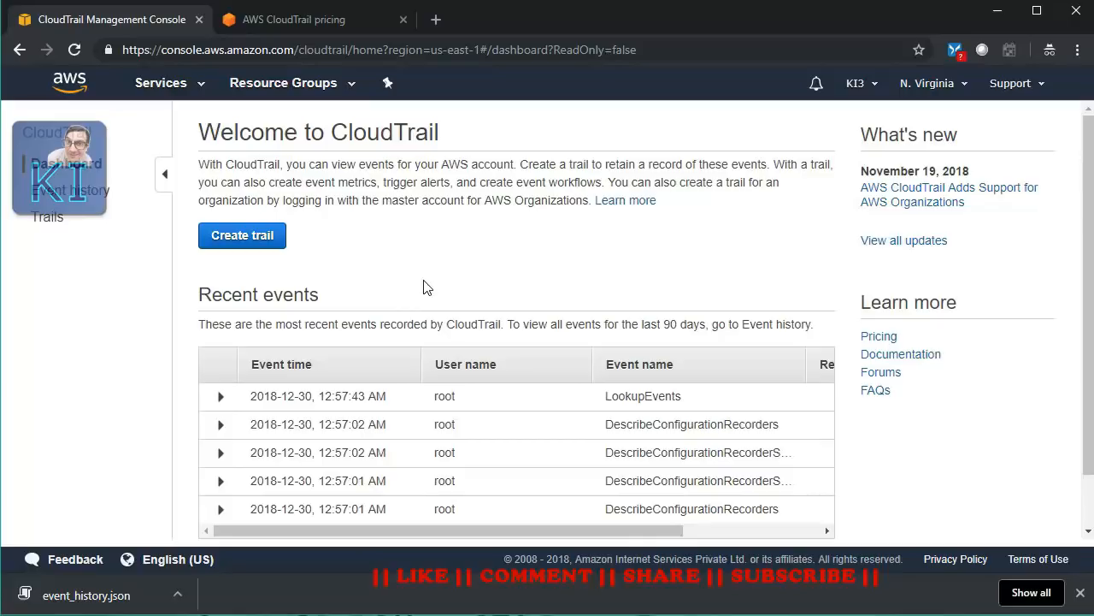
# - Start a new trail and enter kiTrail as its name
pyautogui.click(254, 247)
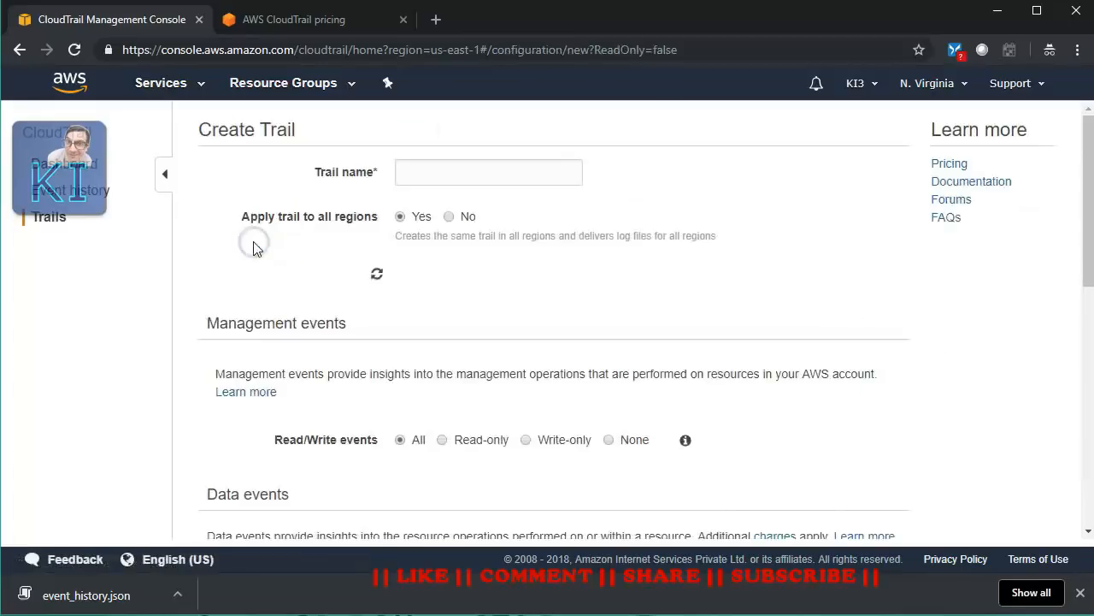
pyautogui.click(493, 172)
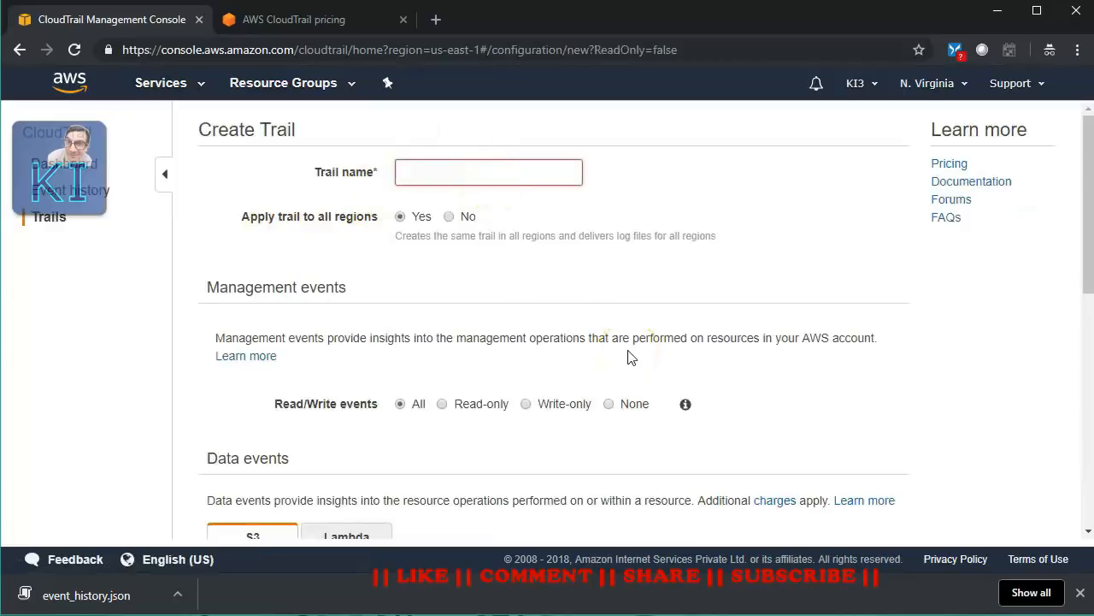
pyautogui.write('kiTrail')
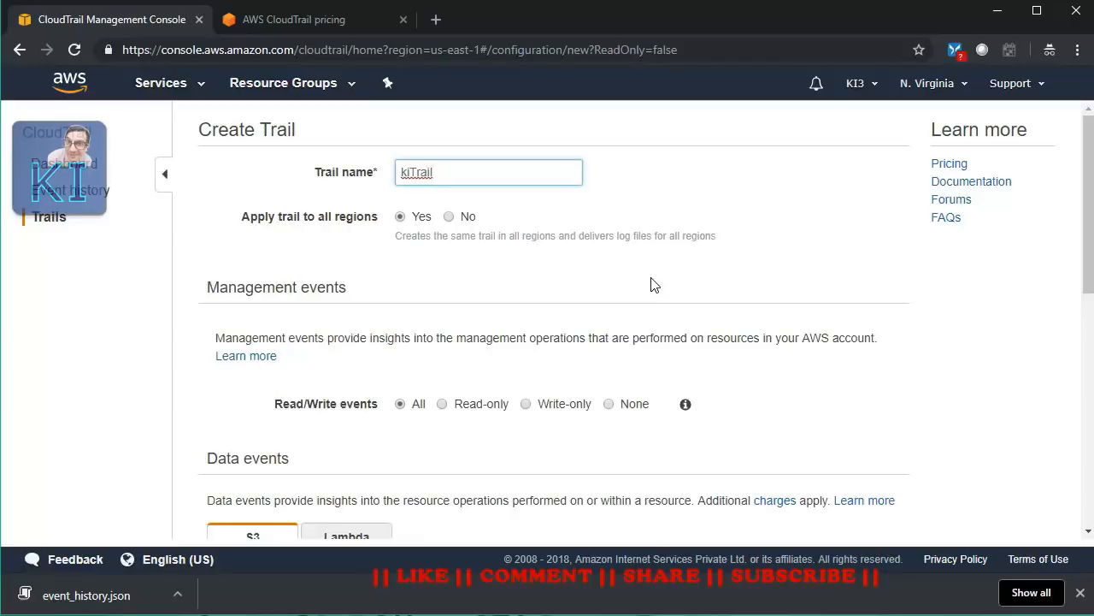
pyautogui.click(412, 219)
pyautogui.scroll(-1, 384, 306)
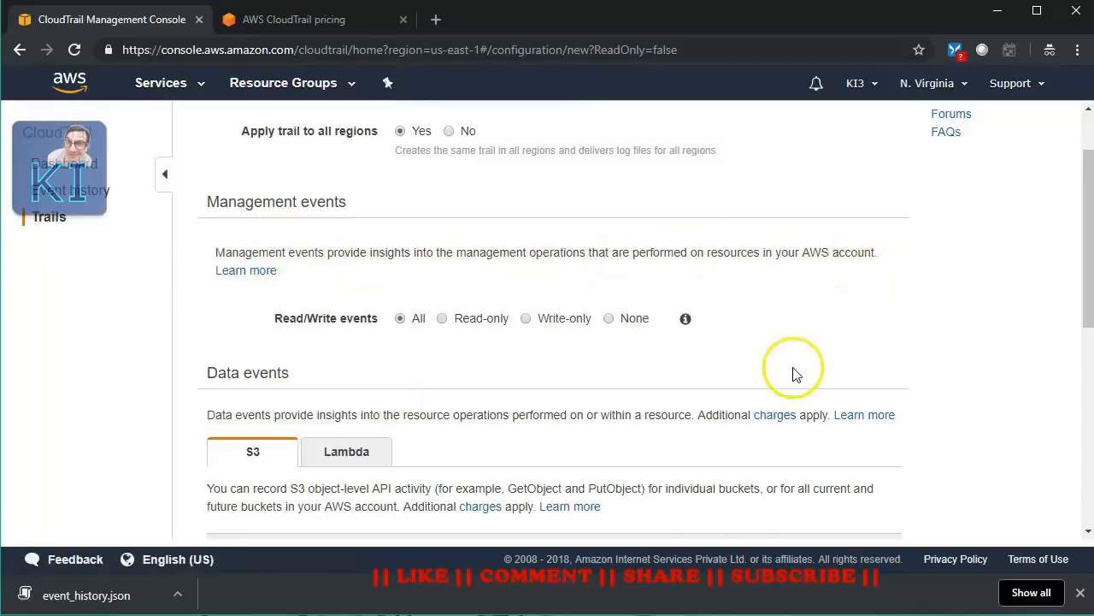
pyautogui.scroll(-1, 794, 373)
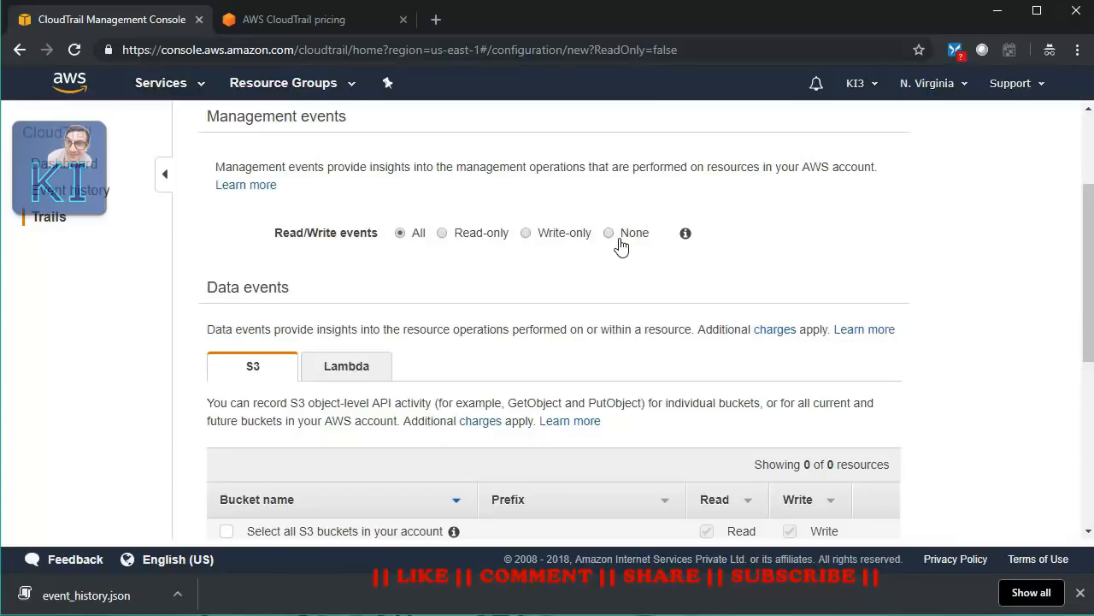
pyautogui.click(594, 242)
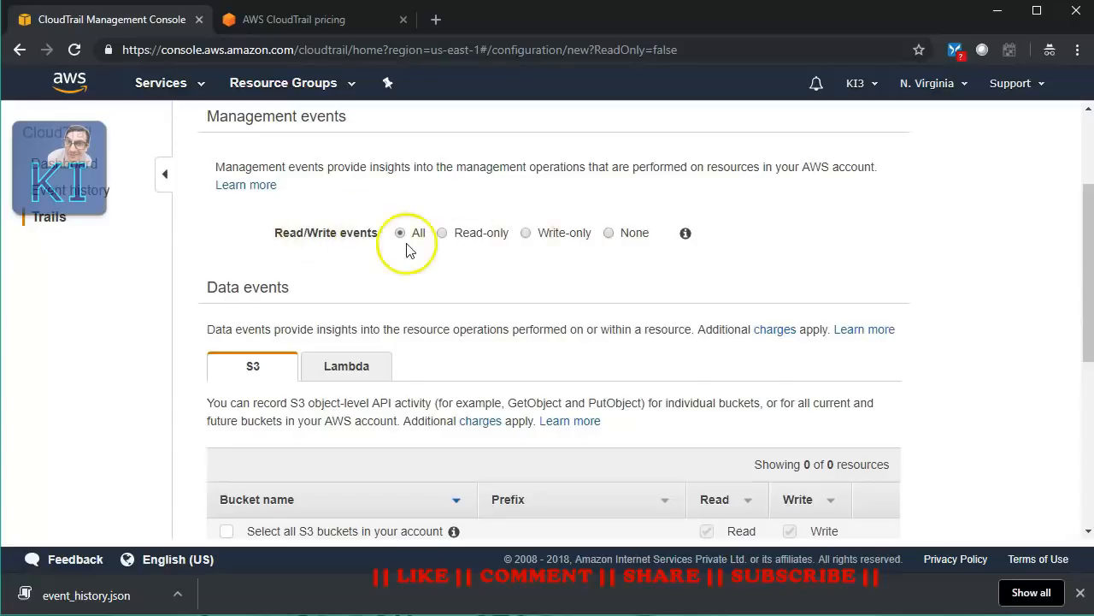
# - Switch the Data events section from Lambda to S3 options, then scroll to Storage location
pyautogui.scroll(-1, 428, 281)
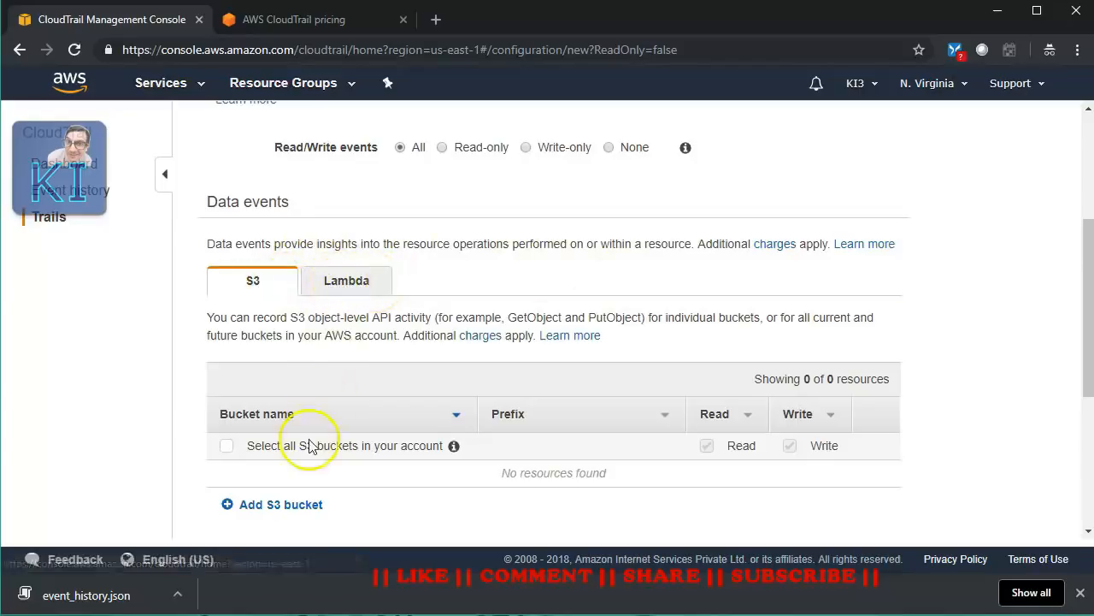
pyautogui.scroll(-1, 311, 445)
pyautogui.scroll(-1, 300, 440)
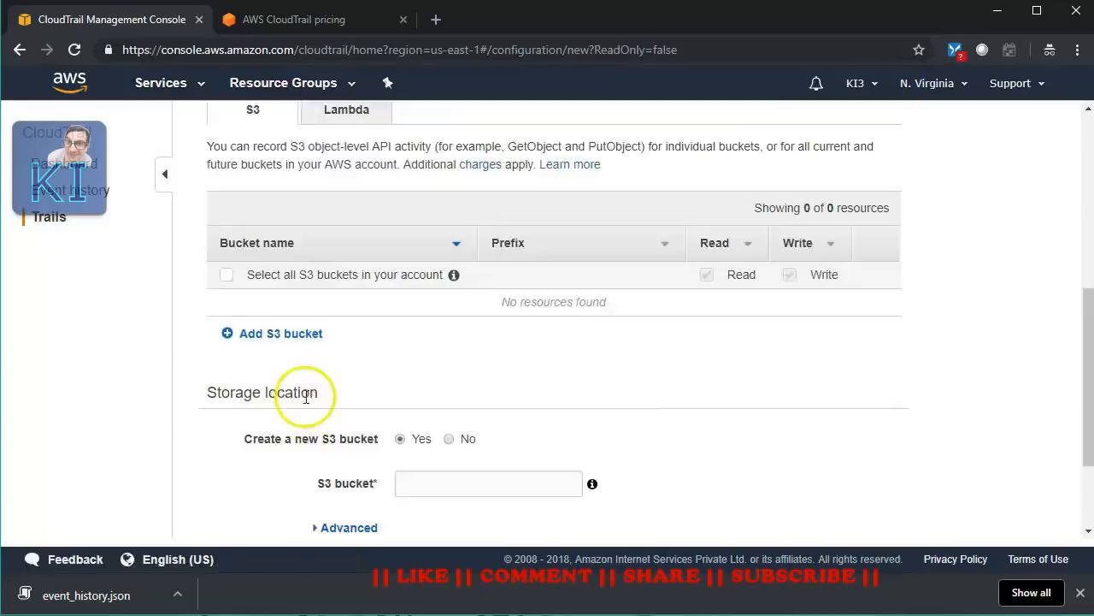
pyautogui.scroll(1, 306, 396)
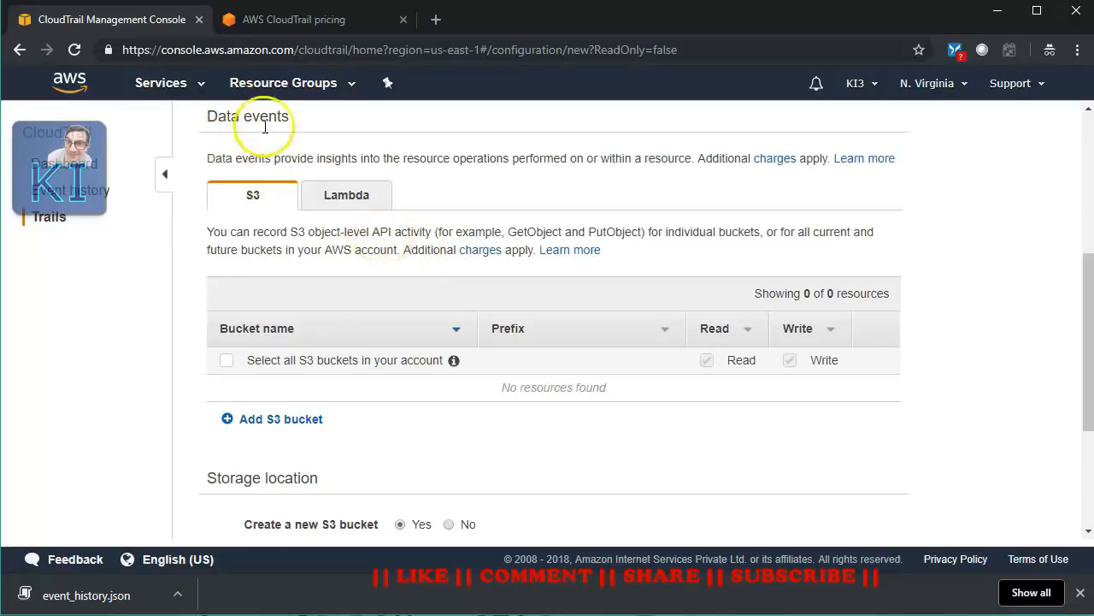
pyautogui.click(342, 193)
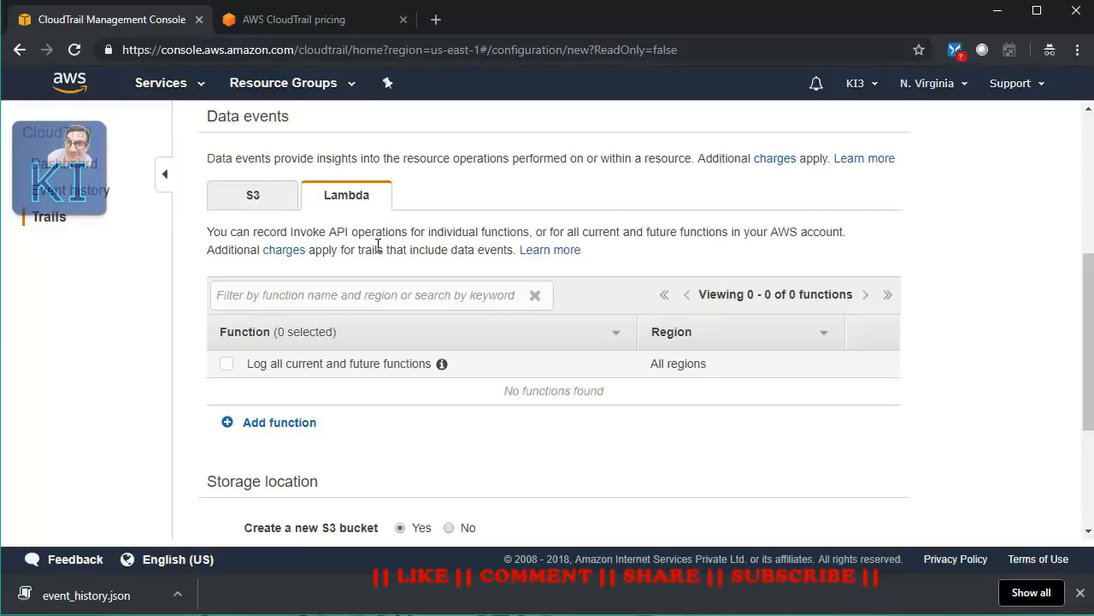
pyautogui.click(273, 203)
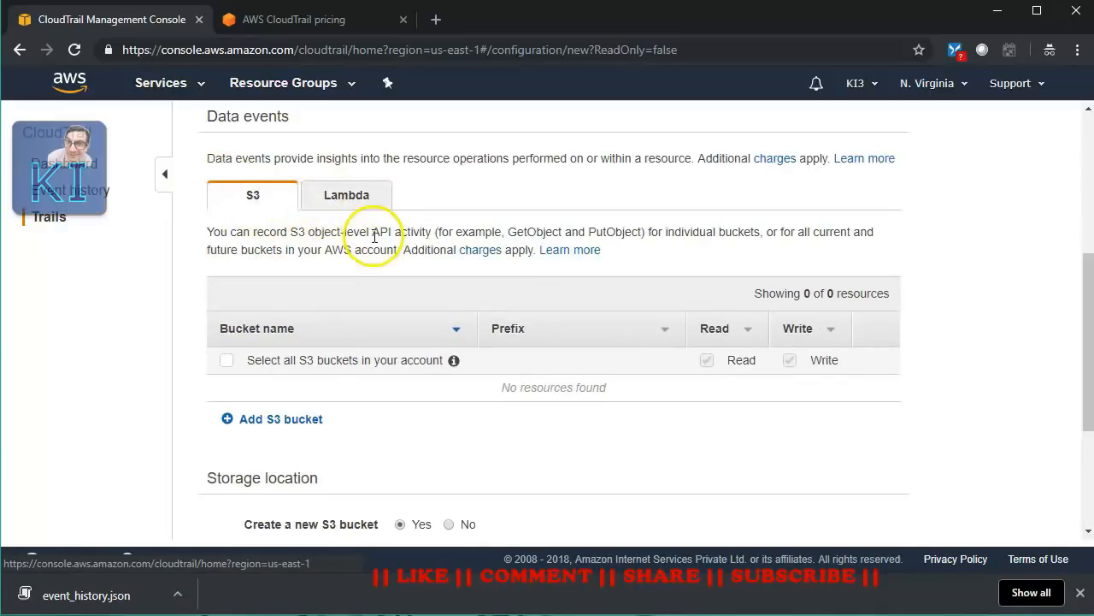
pyautogui.scroll(-1, 416, 351)
pyautogui.scroll(2, 420, 371)
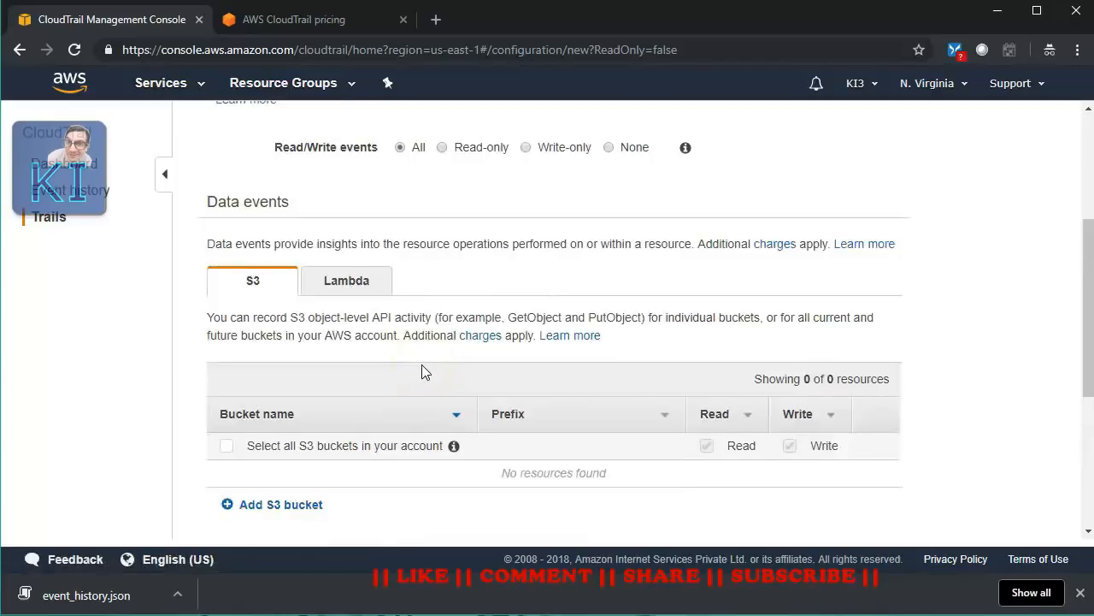
pyautogui.scroll(-3, 421, 367)
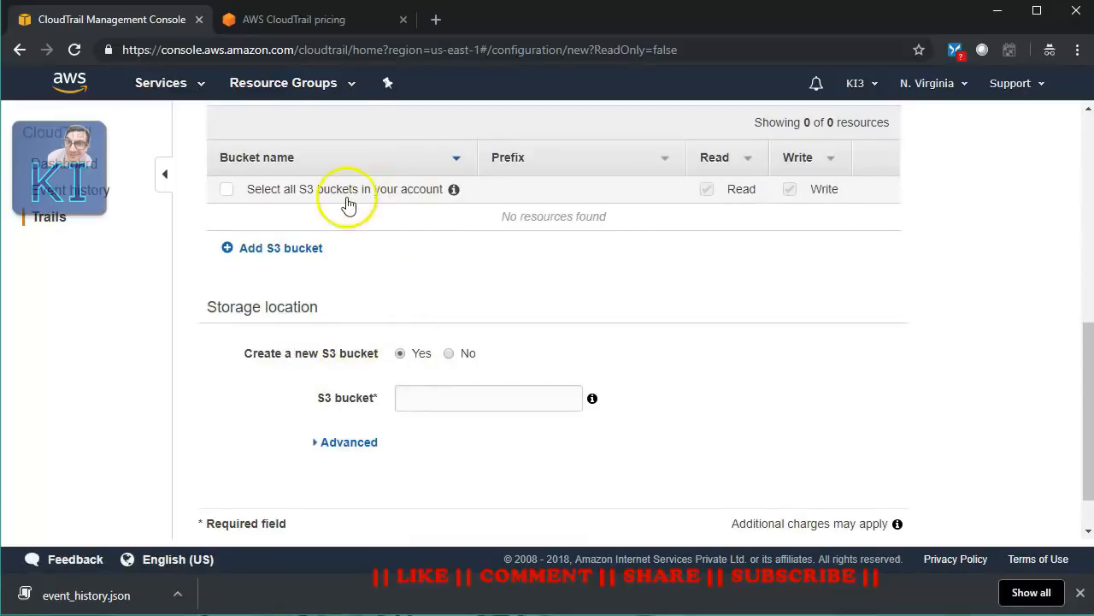
pyautogui.scroll(1, 396, 259)
pyautogui.scroll(-1, 416, 293)
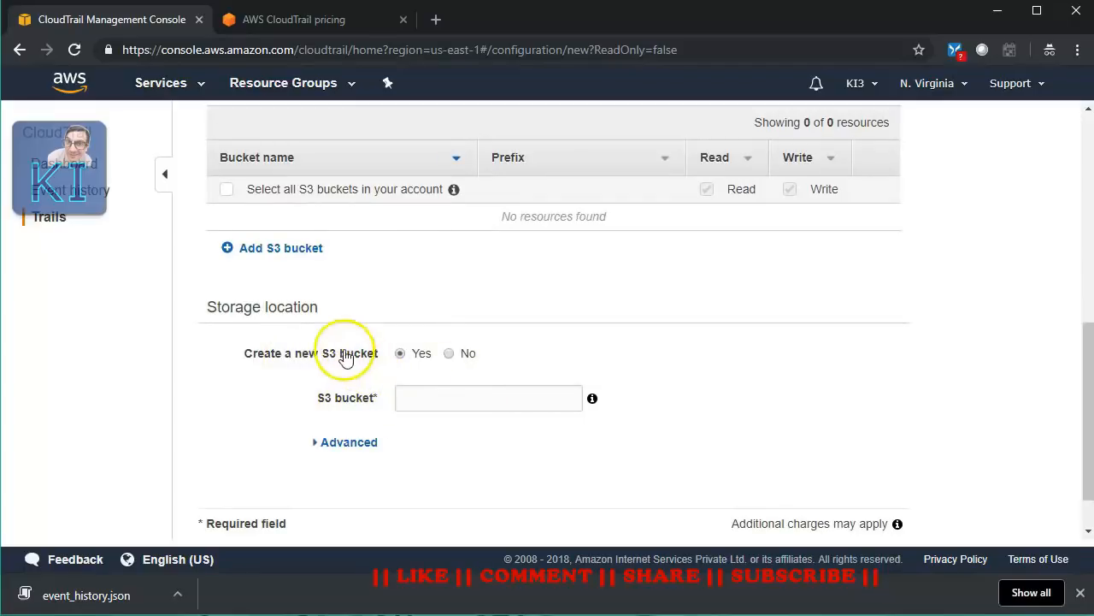
# - Store the trail's logs in the existing S3 bucket ki3 instead of a new bucket
pyautogui.click(449, 355)
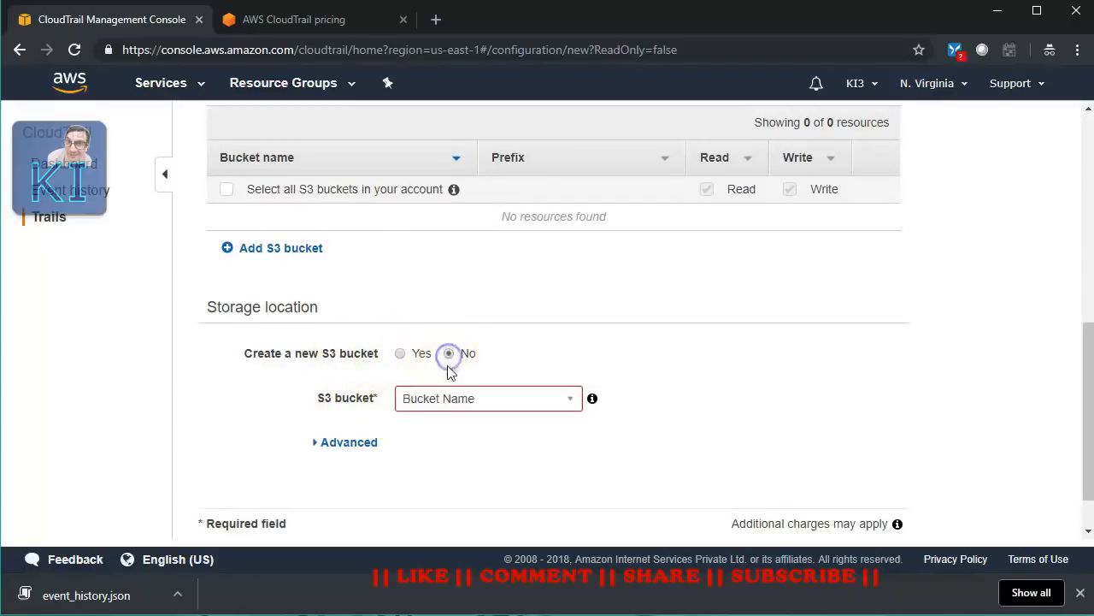
pyautogui.click(455, 407)
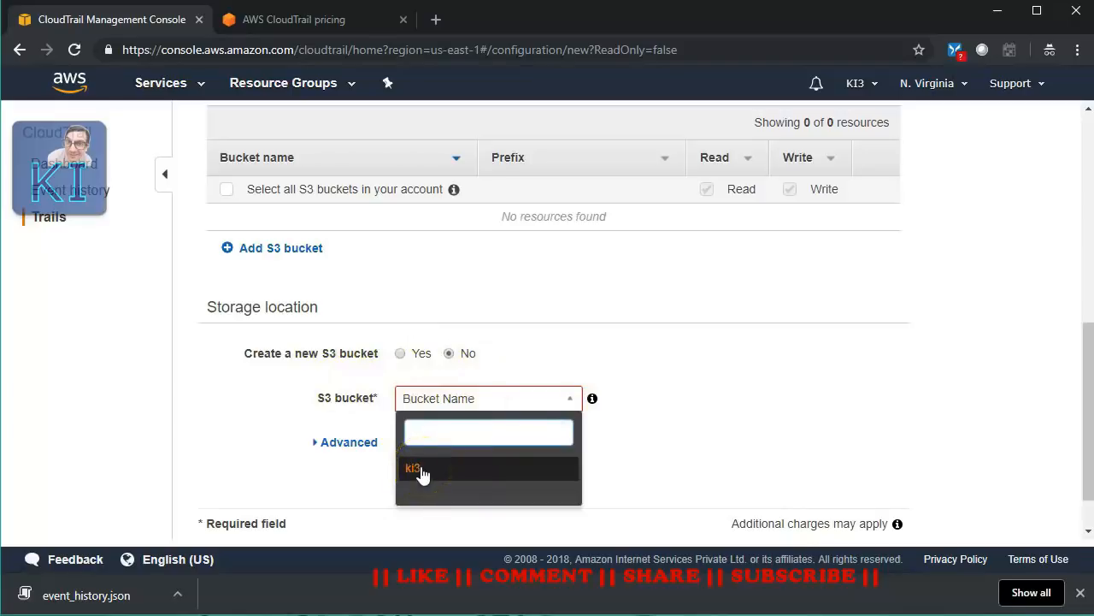
pyautogui.click(422, 472)
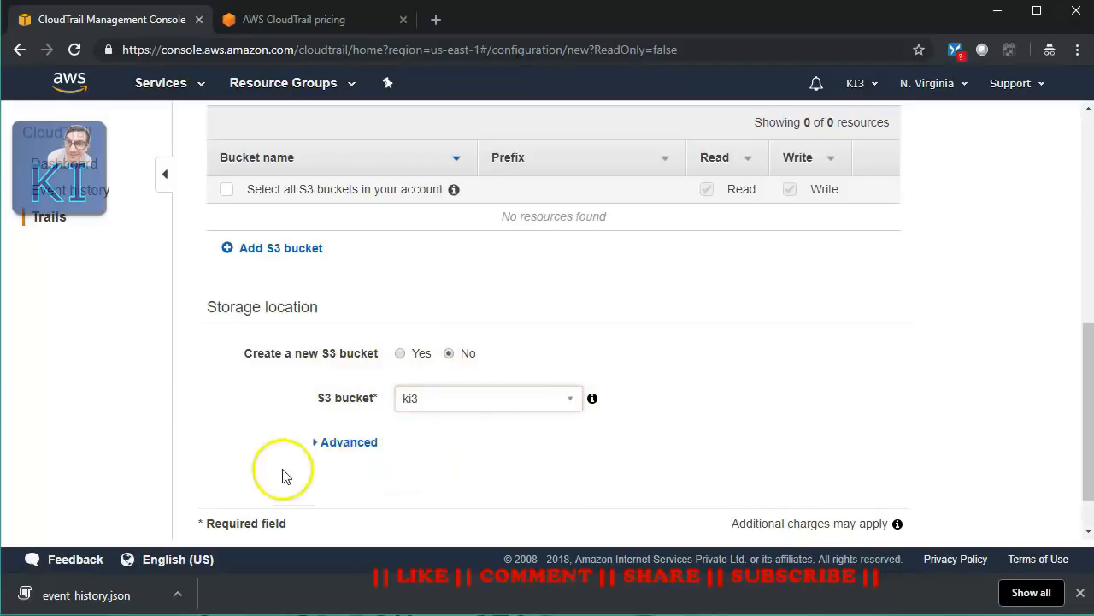
# - Expand the advanced storage options and leave the log file prefix empty
pyautogui.click(318, 445)
pyautogui.scroll(-2, 567, 442)
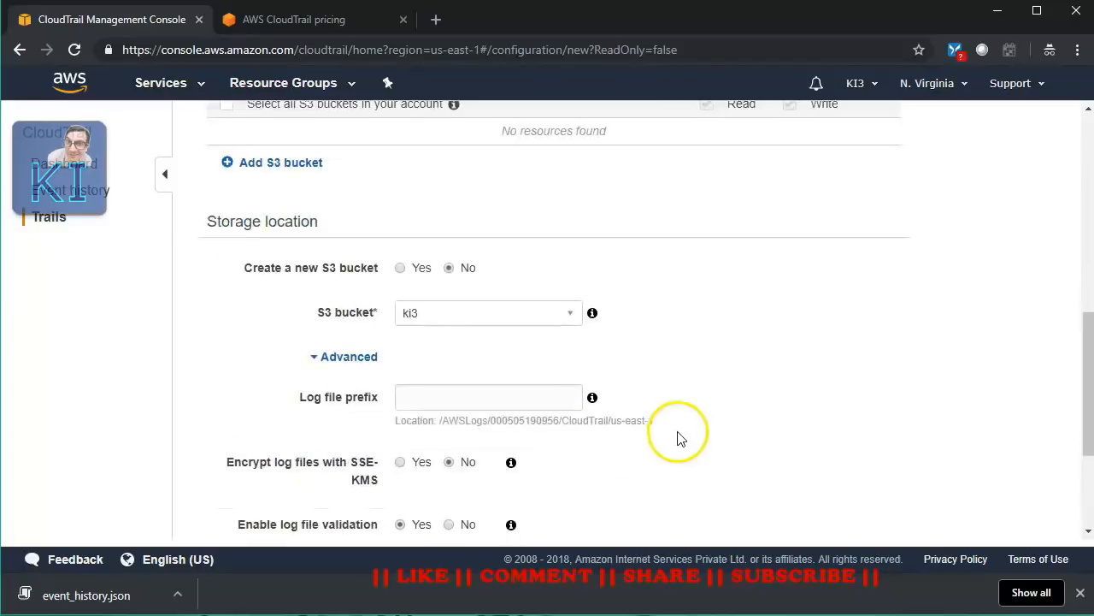
pyautogui.scroll(-2, 678, 435)
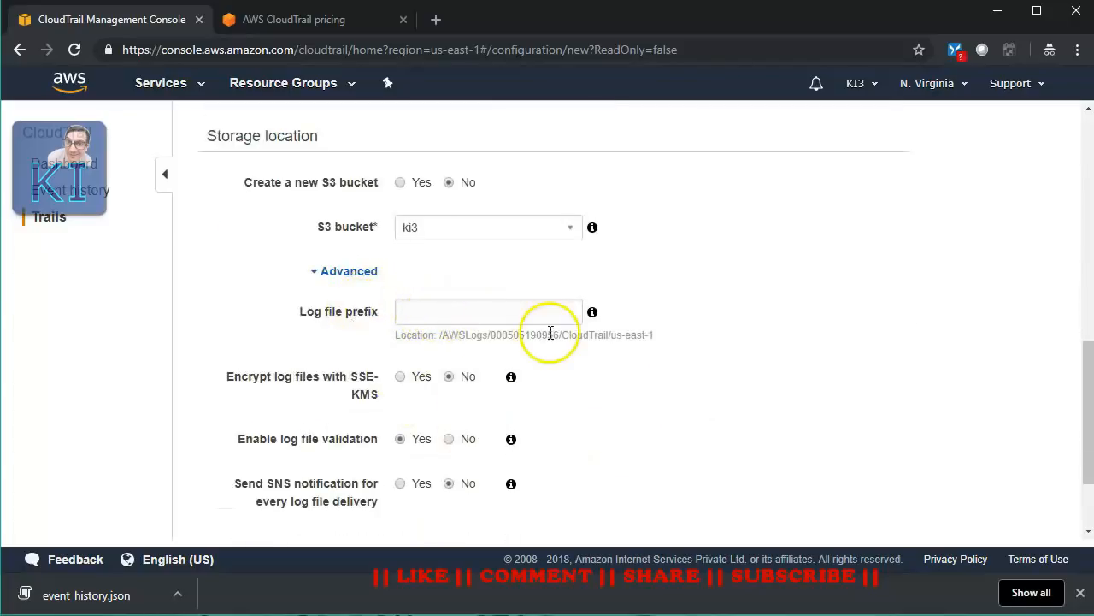
pyautogui.click(419, 308)
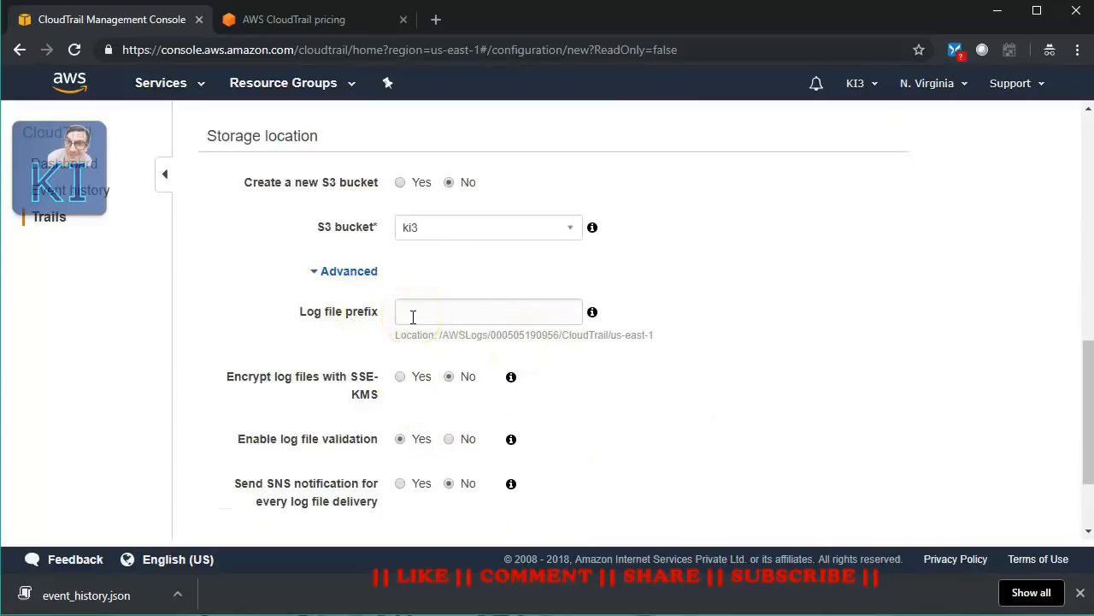
pyautogui.click(659, 384)
pyautogui.scroll(-2, 597, 431)
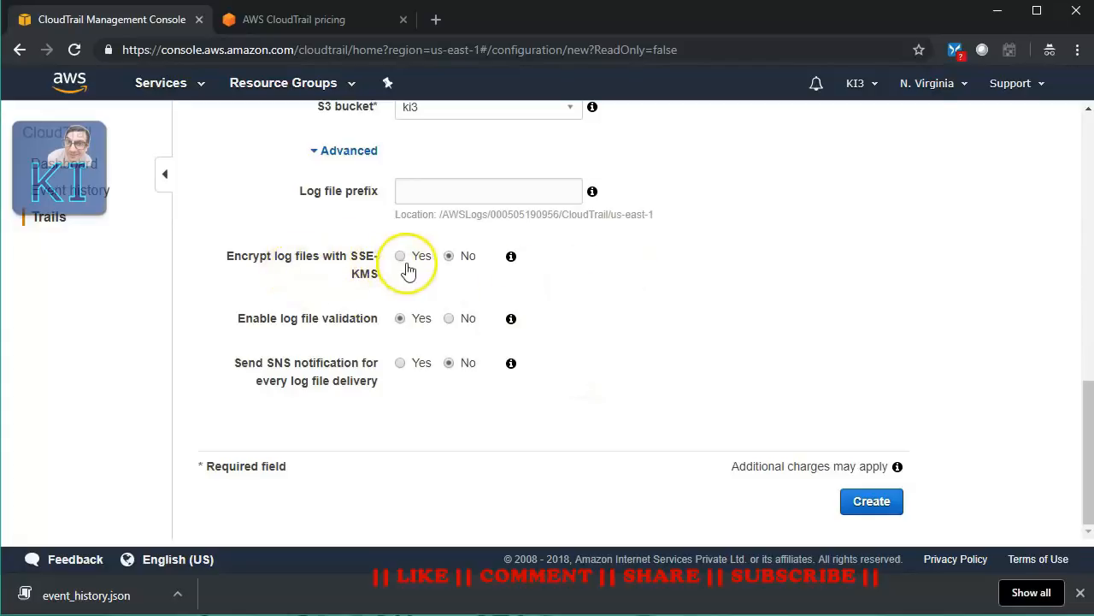
pyautogui.click(512, 258)
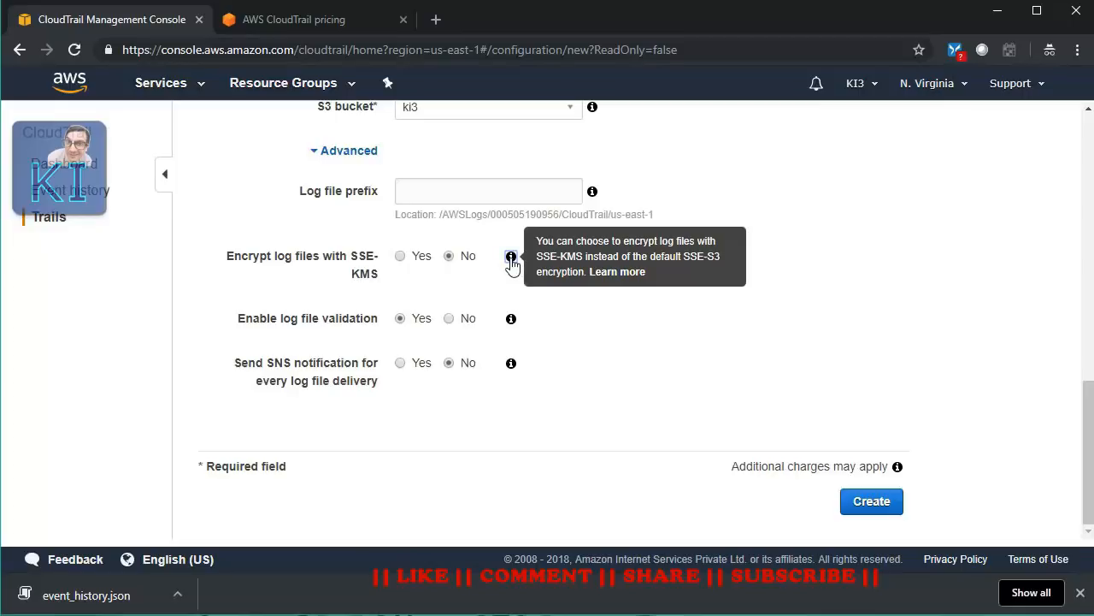
pyautogui.click(400, 256)
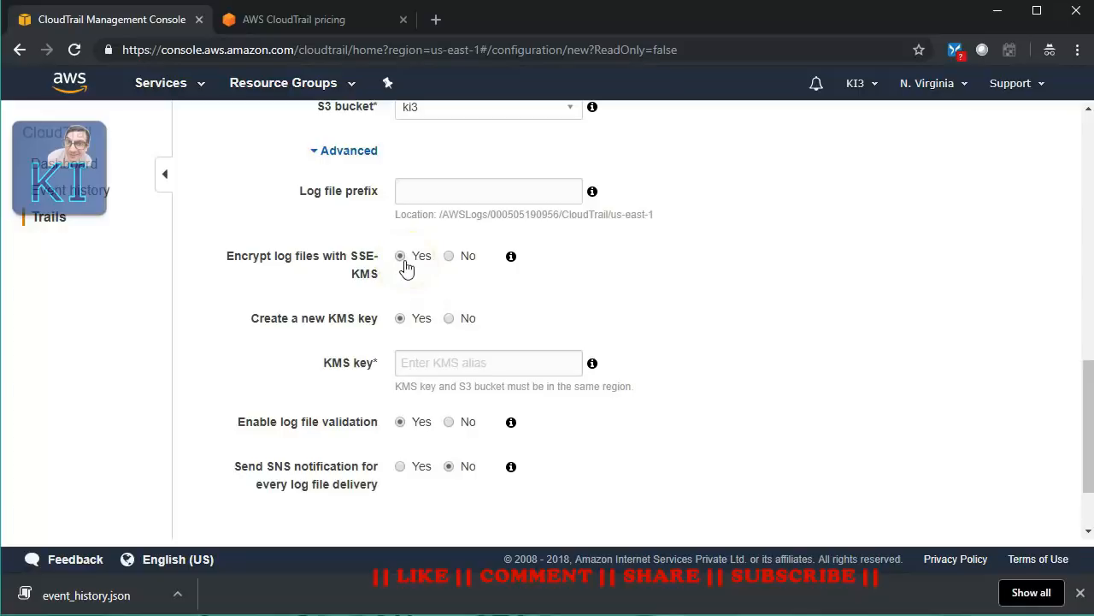
pyautogui.click(449, 258)
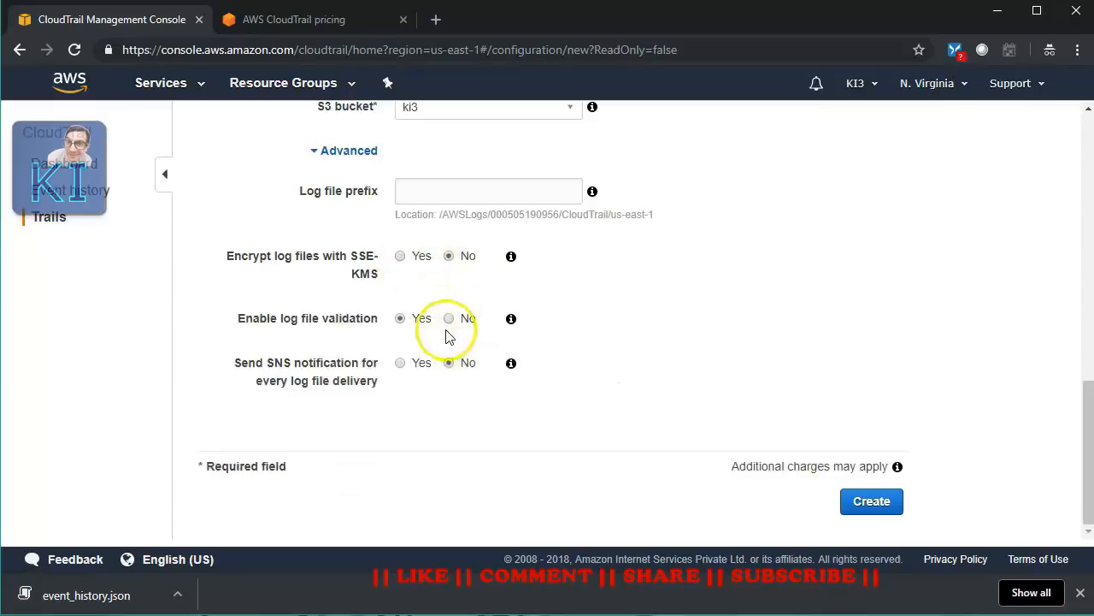
pyautogui.click(512, 321)
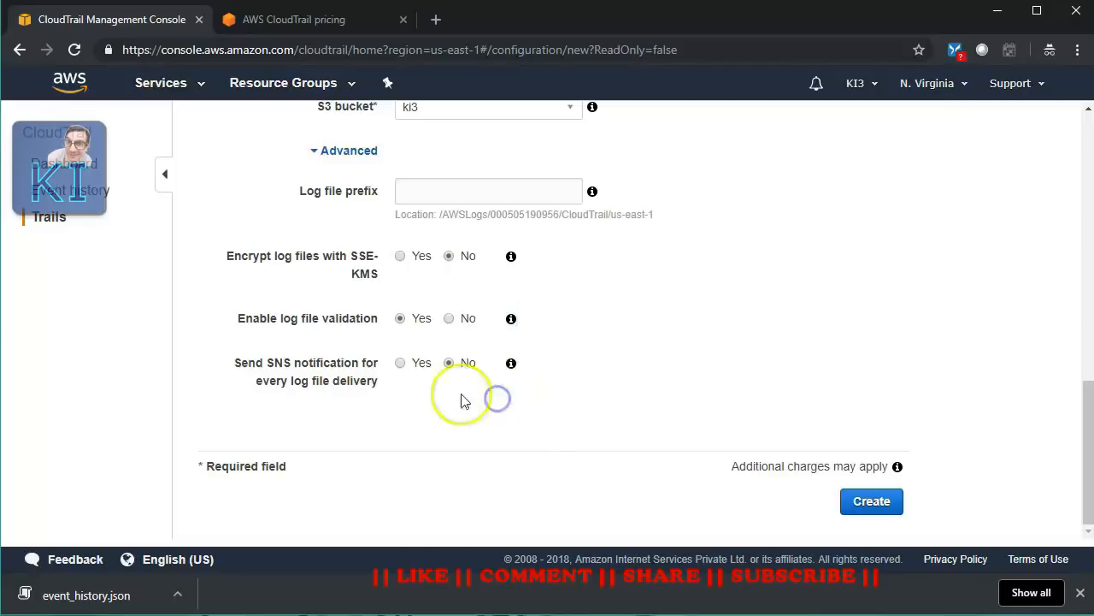
# - Turn on SNS notifications for every log delivery to a new topic named kiSNS
pyautogui.click(399, 366)
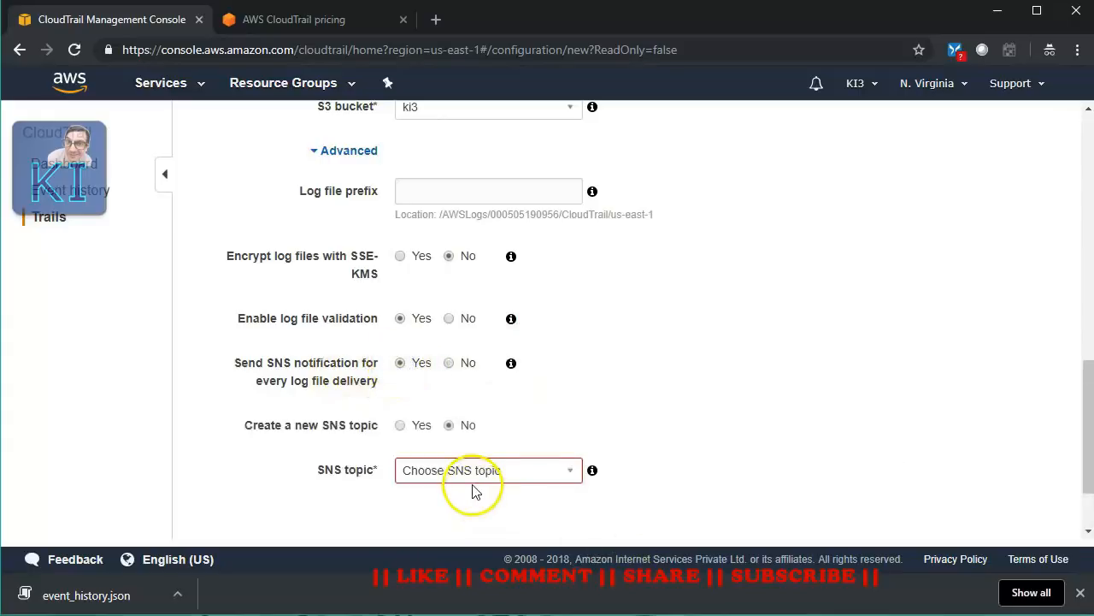
pyautogui.click(401, 425)
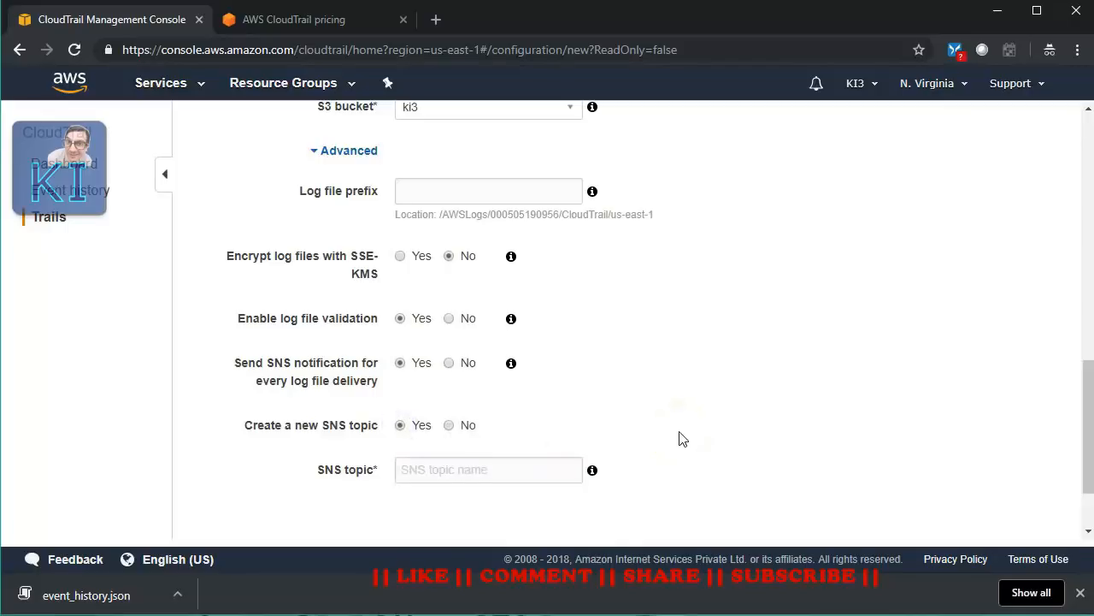
pyautogui.click(510, 478)
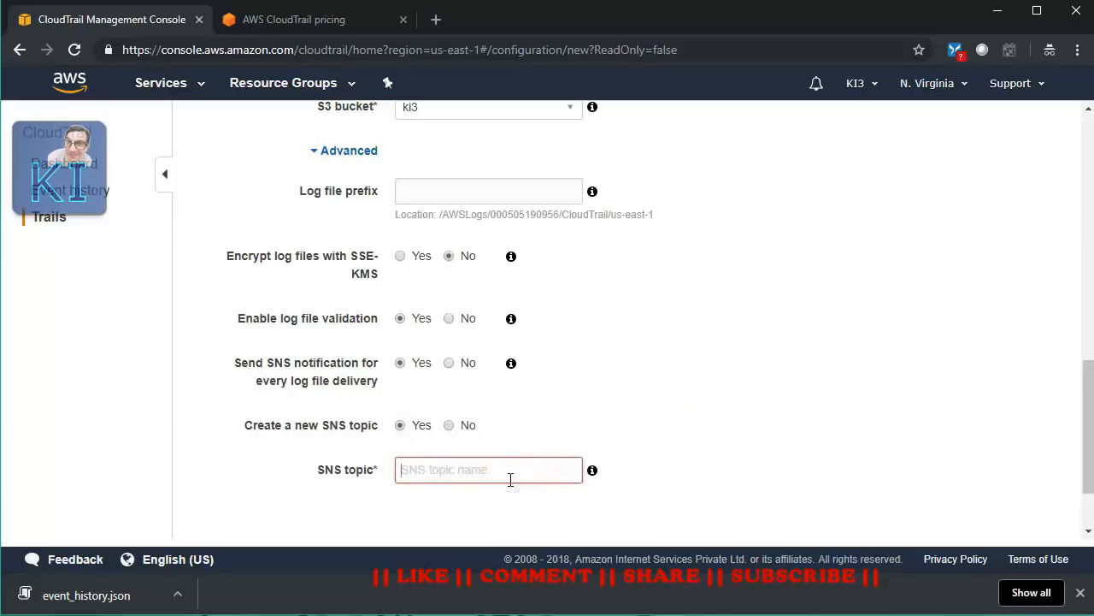
pyautogui.write('kiSNS')
pyautogui.click(843, 334)
# - Create the trail kiTrail with these settings
pyautogui.scroll(1, 843, 329)
pyautogui.scroll(-2, 843, 334)
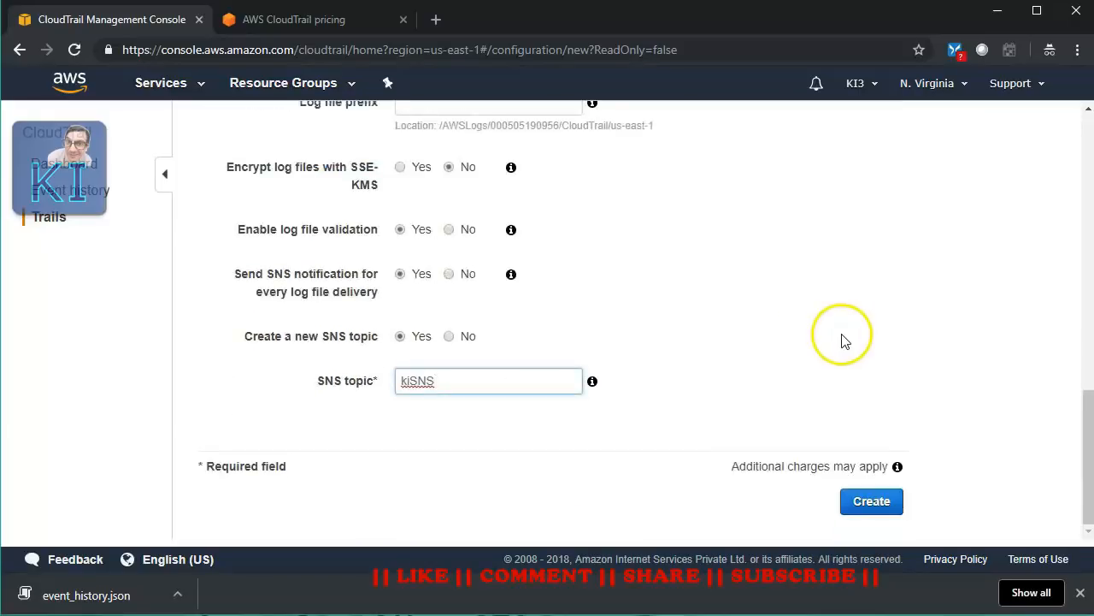
pyautogui.click(872, 503)
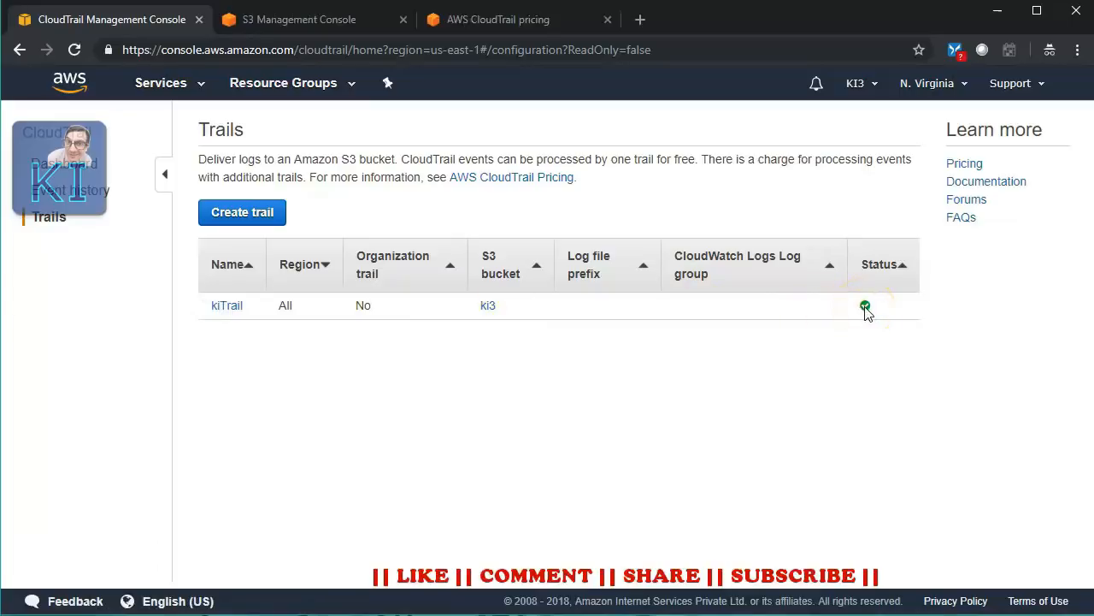
# - Confirm kiTrail covers all regions, then switch to the S3 Management Console
pyautogui.moveTo(299, 314)
pyautogui.click(311, 18)
# - Browse ki3 through AWSLogs, the account folder, CloudTrail and 2018/12/29 to the log file
pyautogui.click(297, 394)
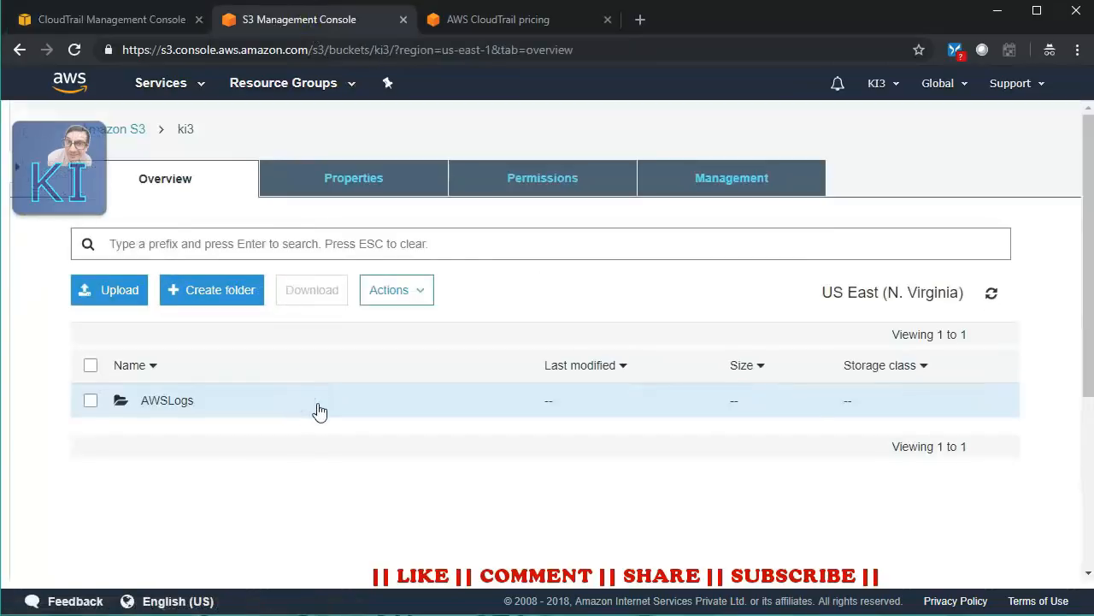
pyautogui.click(173, 409)
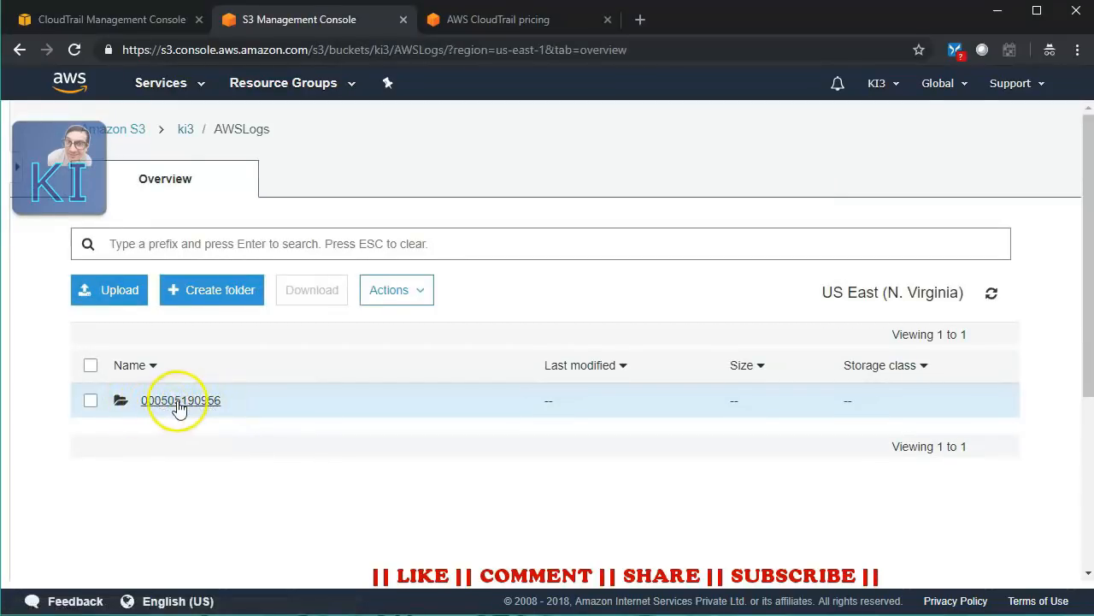
pyautogui.click(178, 408)
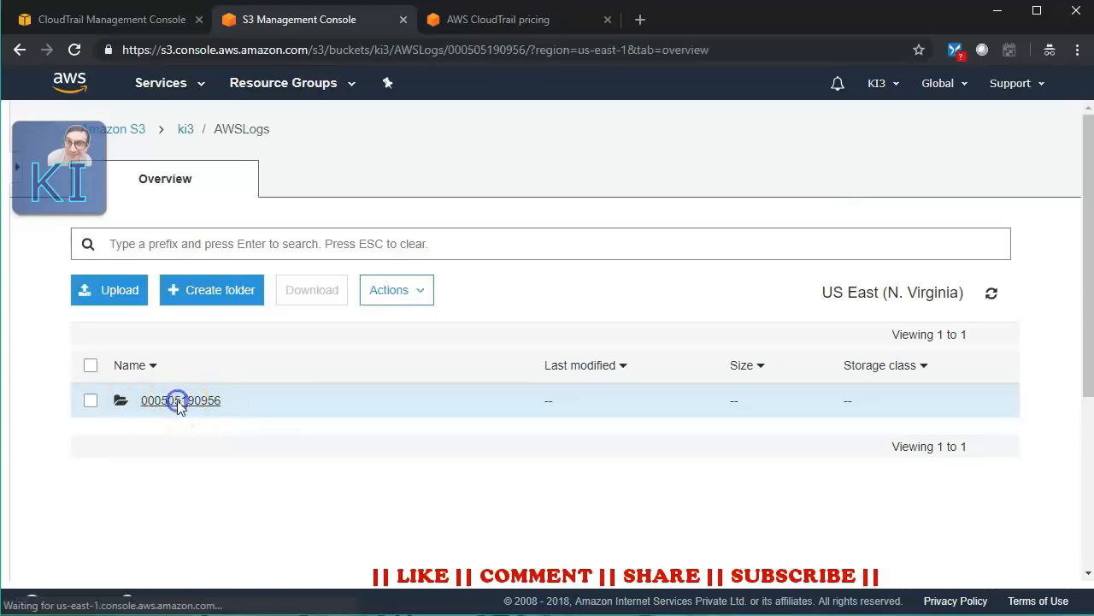
pyautogui.click(174, 411)
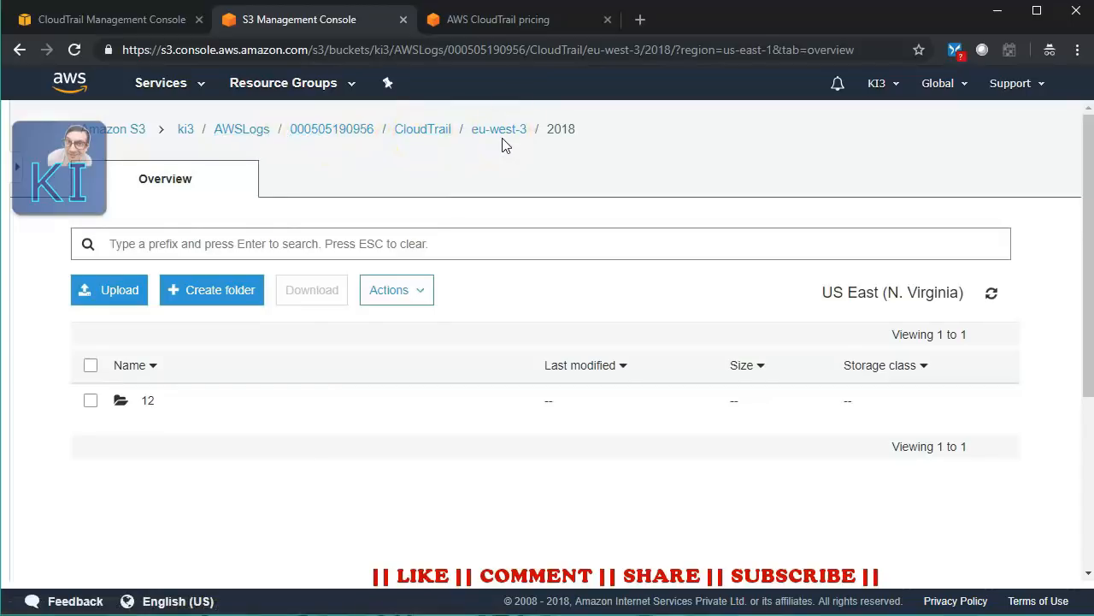
pyautogui.click(150, 402)
pyautogui.click(146, 404)
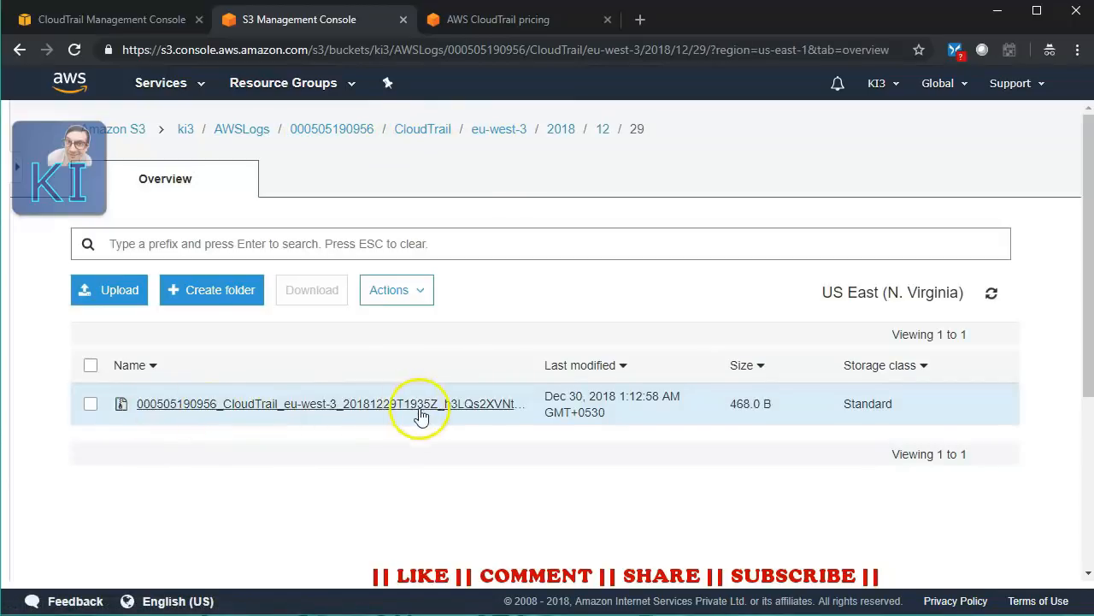